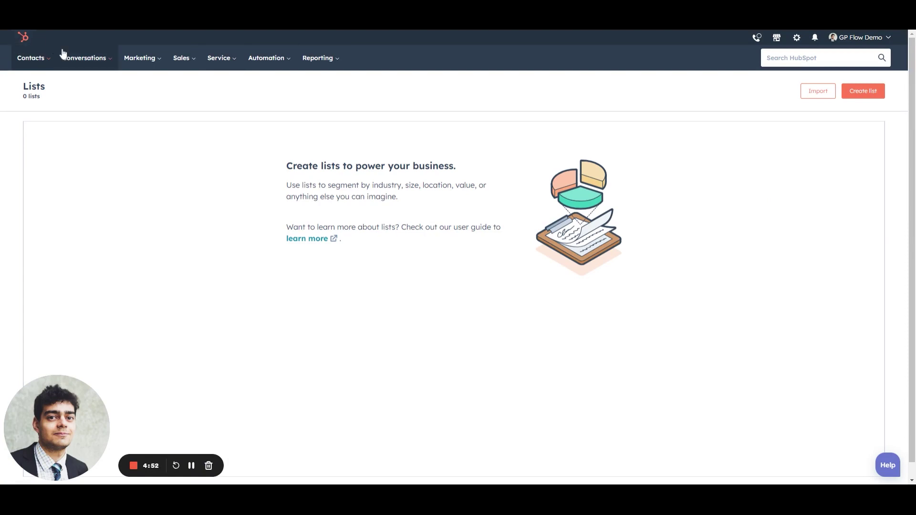
Open the Marketing menu and head to Lead Capture > Forms.
{"action": "left_click", "coordinate": [135, 66]}
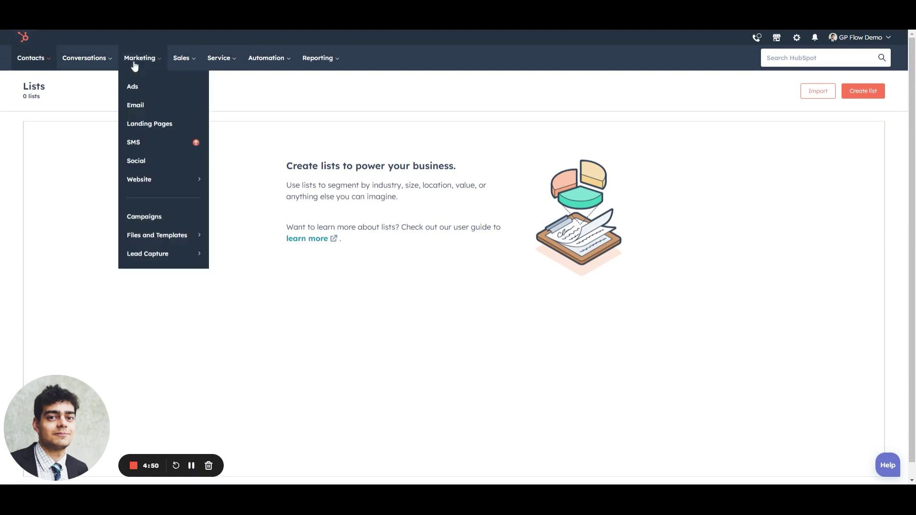
{"action": "mouse_move", "coordinate": [172, 253]}
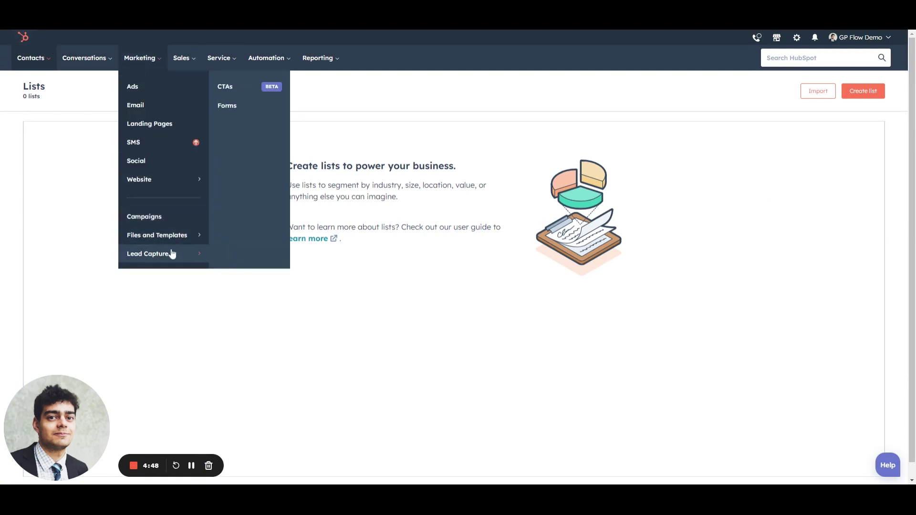
{"action": "left_click", "coordinate": [249, 111]}
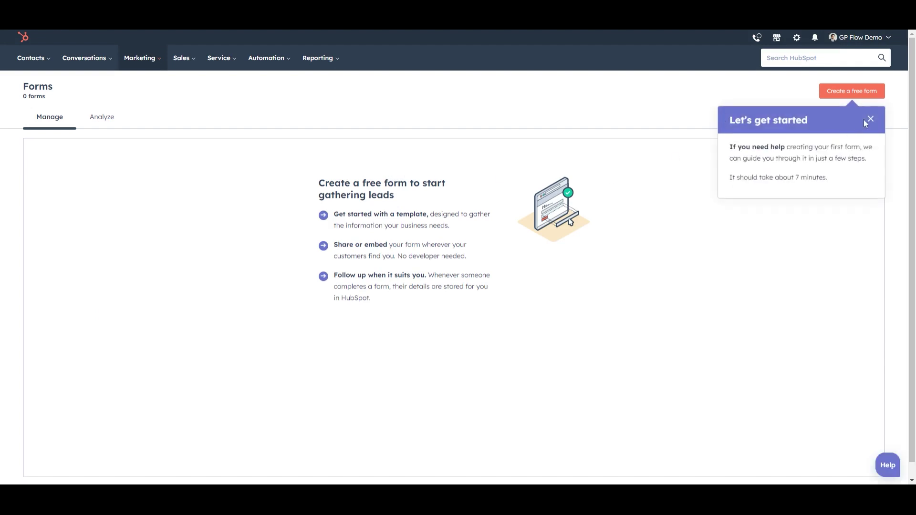
{"action": "left_click", "coordinate": [866, 120]}
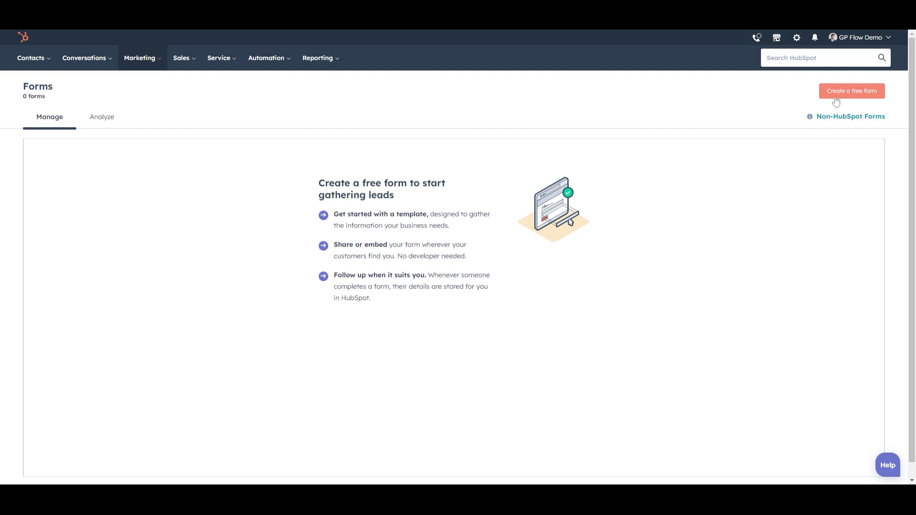
Start a new embedded form set up manually and pick the Blank template.
{"action": "left_click", "coordinate": [861, 96]}
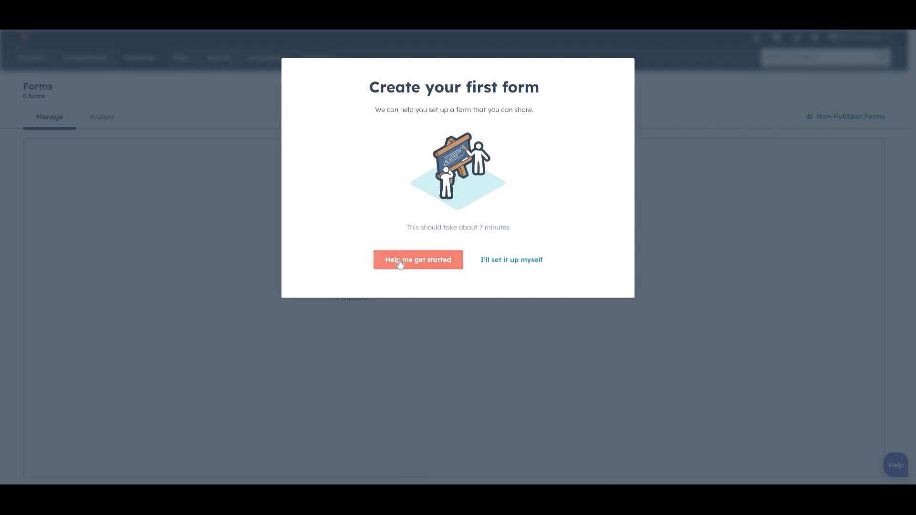
{"action": "left_click", "coordinate": [519, 261]}
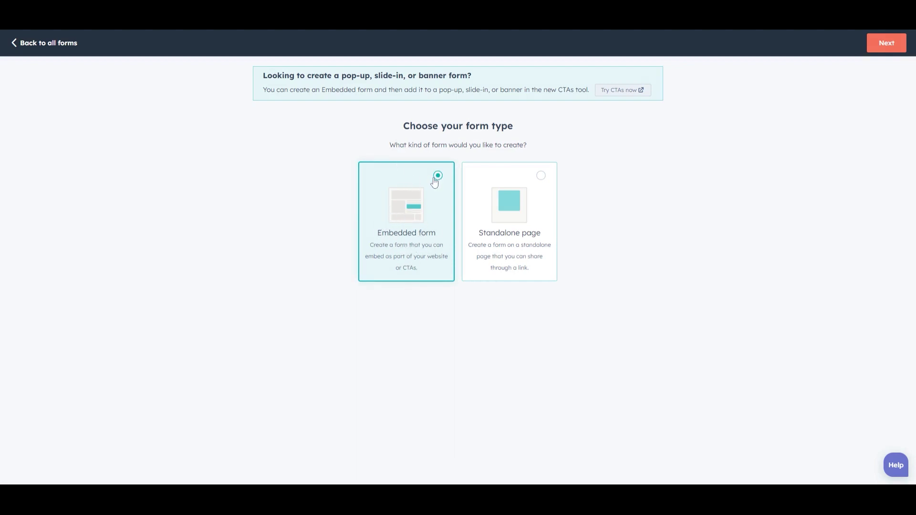
{"action": "left_click", "coordinate": [887, 44]}
{"action": "scroll", "coordinate": [95, 310], "scroll_direction": "down", "scroll_amount": 4}
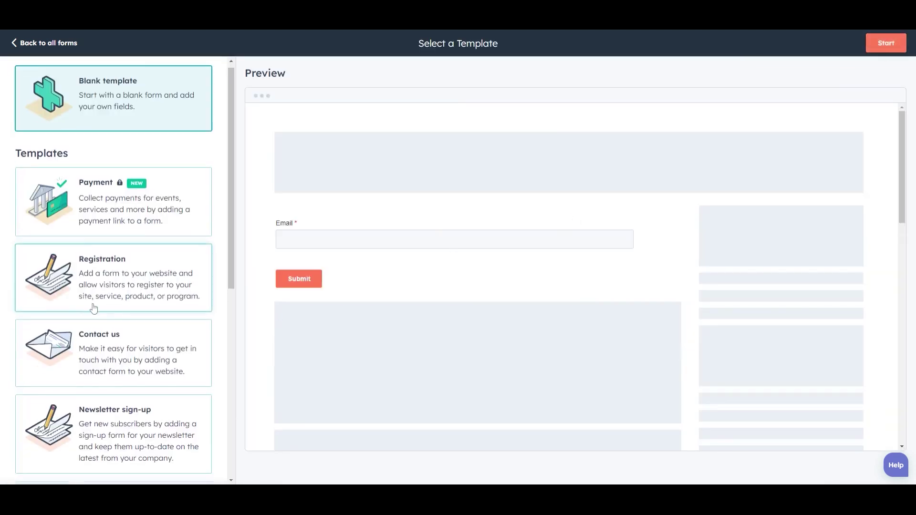
{"action": "scroll", "coordinate": [100, 310], "scroll_direction": "up", "scroll_amount": 4}
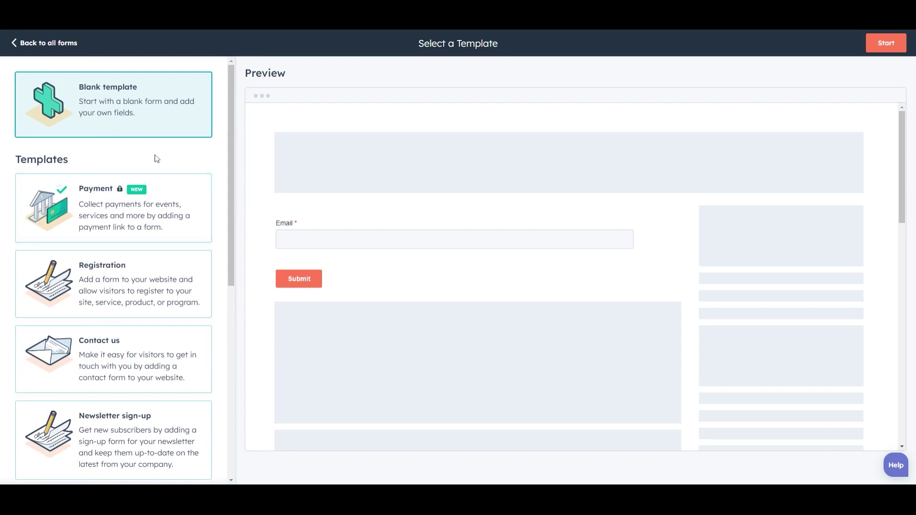
Start the form from the blank template and dismiss the '1 of 7' editor tour.
{"action": "left_click", "coordinate": [886, 43]}
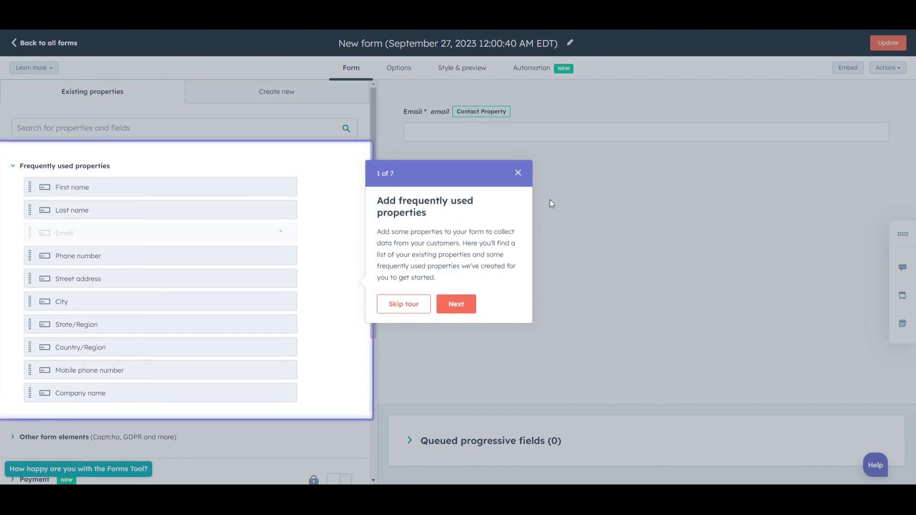
{"action": "left_click", "coordinate": [519, 173]}
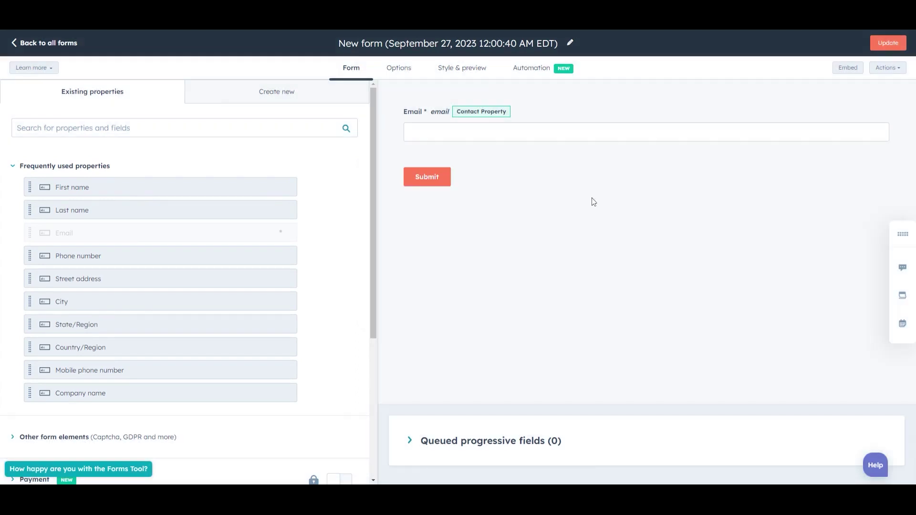
{"action": "mouse_move", "coordinate": [413, 113]}
Replace the dated default form title with 'Sign Up Form'.
{"action": "left_click", "coordinate": [480, 43]}
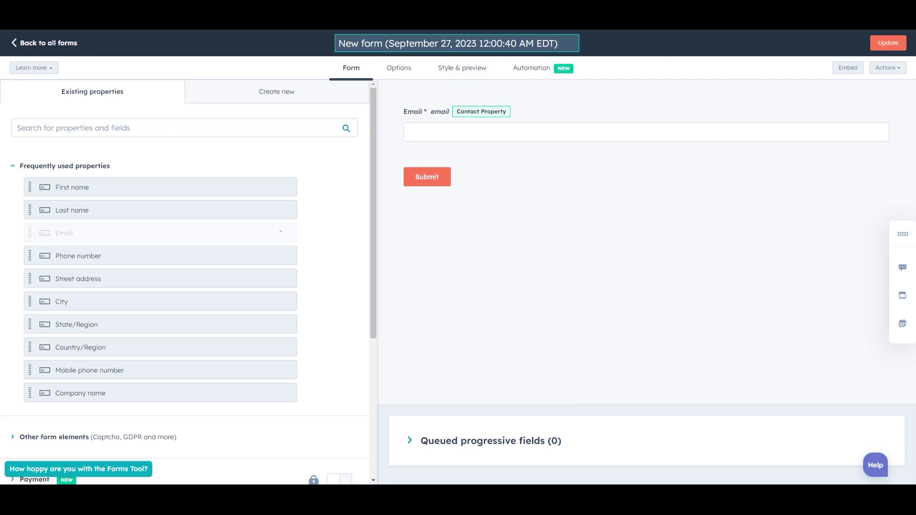
{"action": "key", "text": "ctrl+a"}
{"action": "key", "text": "BackSpace"}
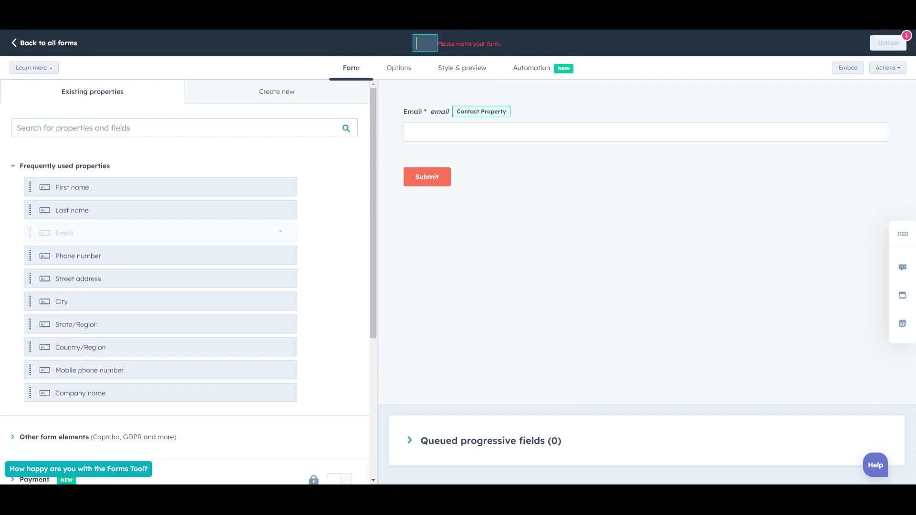
{"action": "type", "text": "S"}
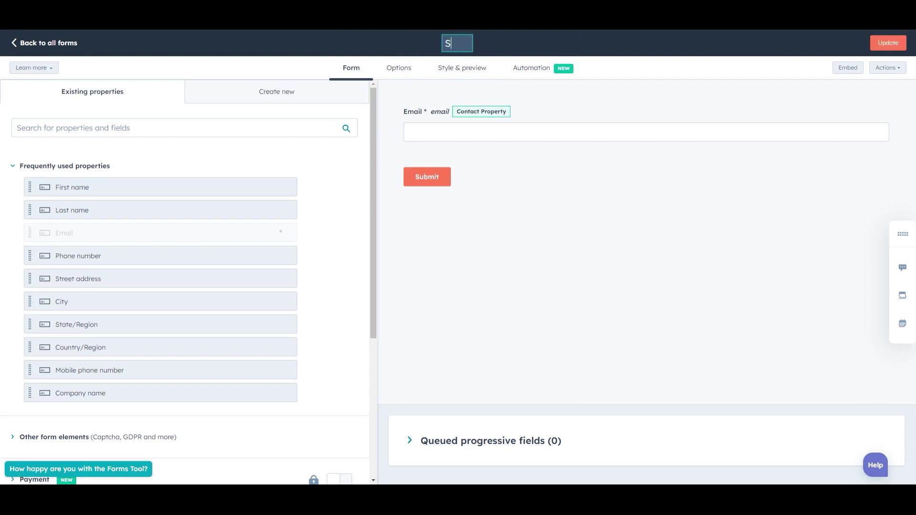
{"action": "type", "text": "ign Up Form"}
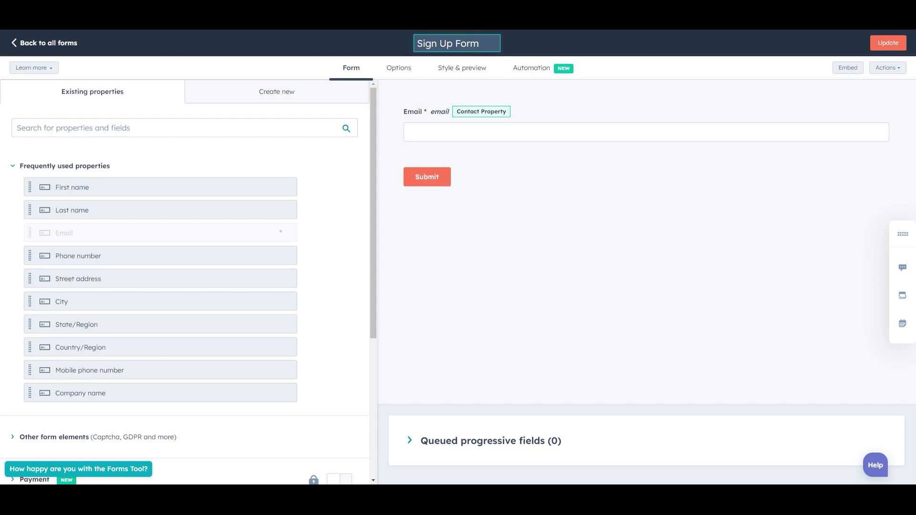
{"action": "key", "text": "Return"}
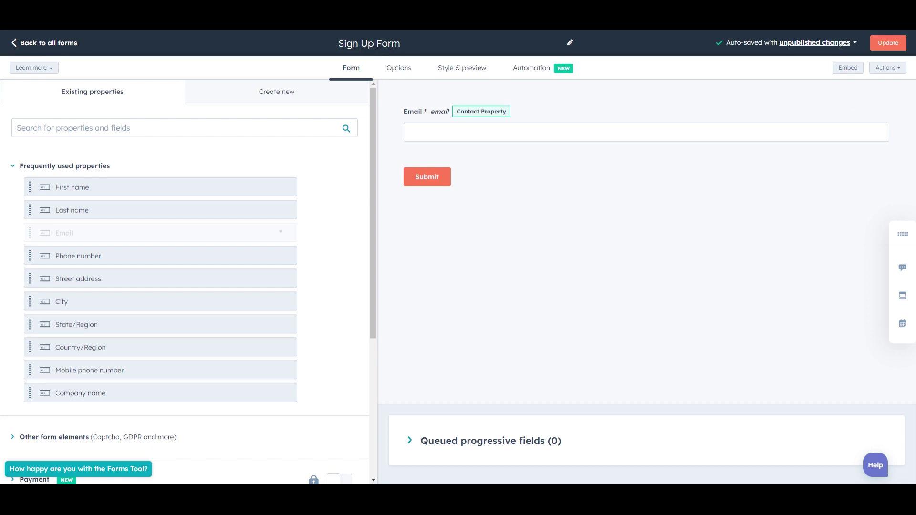
Set the Email field to block free email providers and close its settings.
{"action": "mouse_move", "coordinate": [470, 141]}
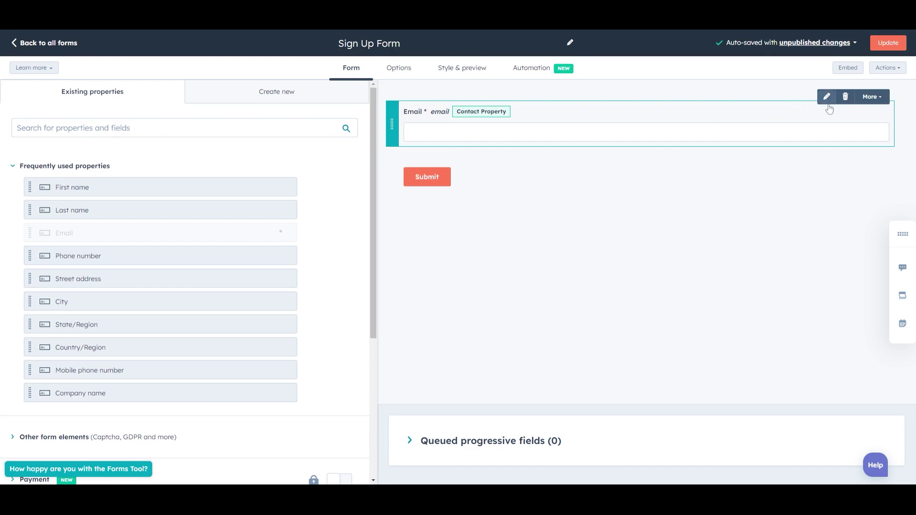
{"action": "left_click", "coordinate": [871, 97]}
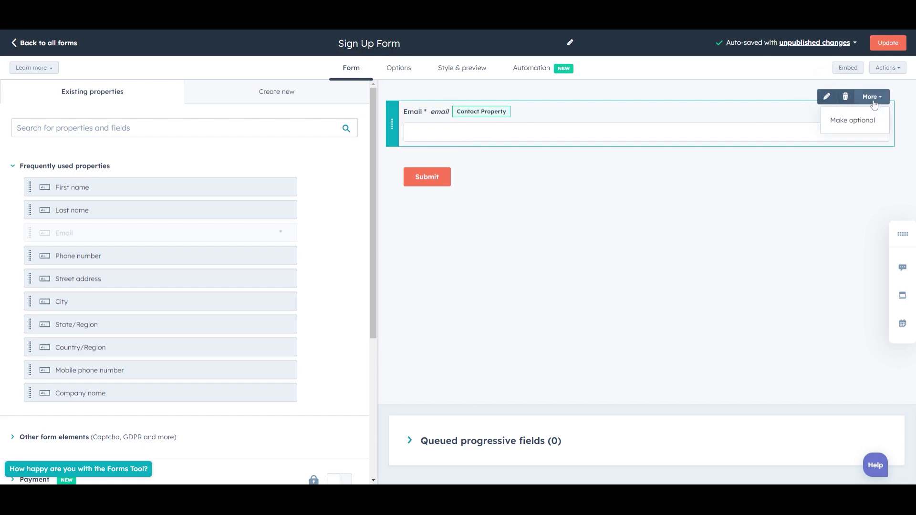
{"action": "left_click", "coordinate": [826, 99]}
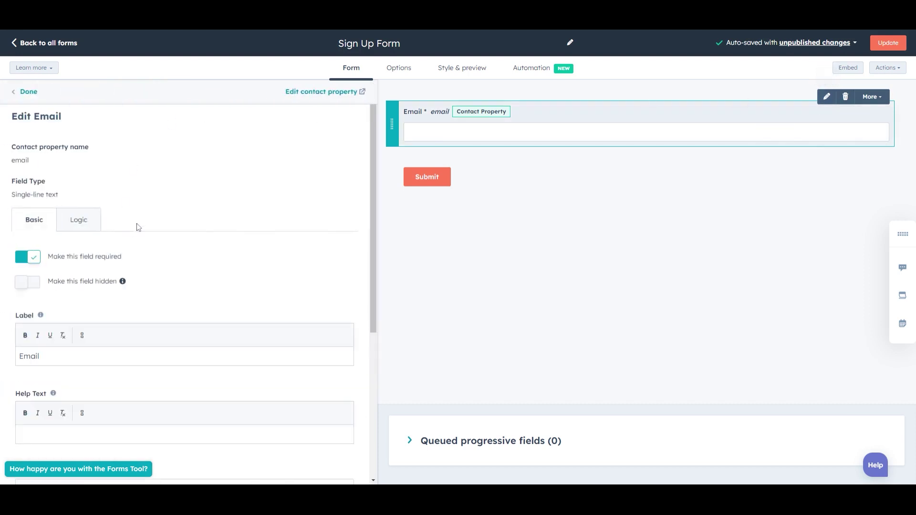
{"action": "scroll", "coordinate": [60, 291], "scroll_direction": "down", "scroll_amount": 5}
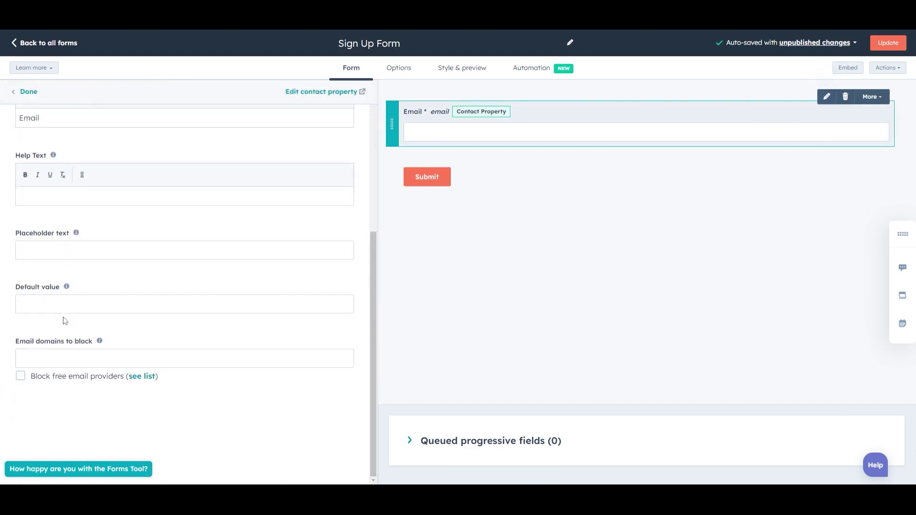
{"action": "left_click", "coordinate": [20, 196]}
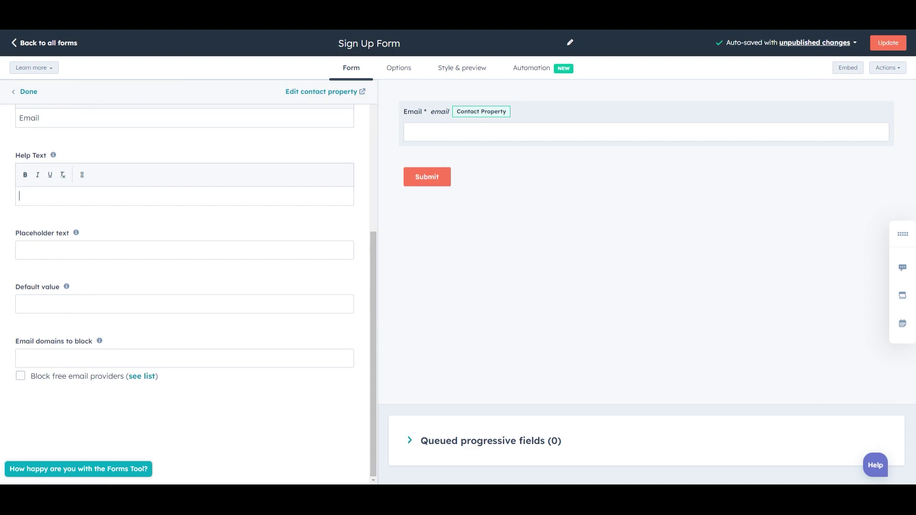
{"action": "left_click", "coordinate": [72, 304]}
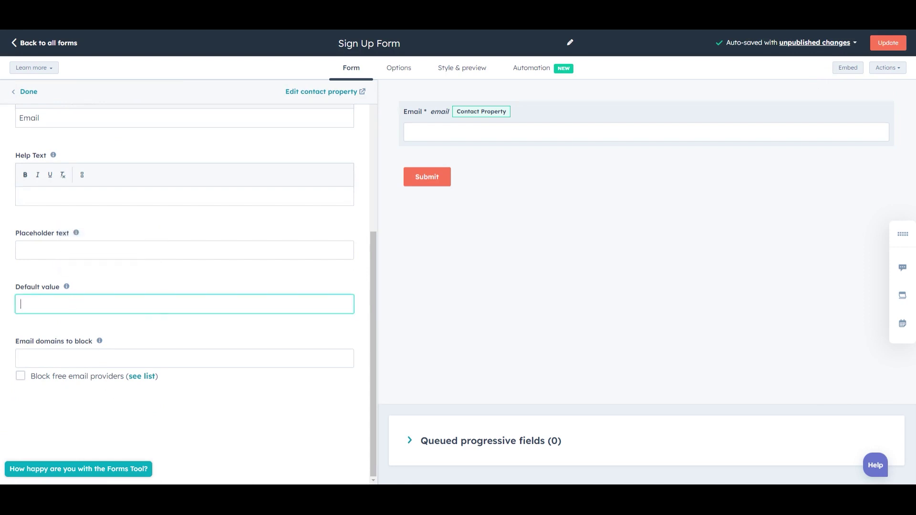
{"action": "left_click", "coordinate": [20, 358]}
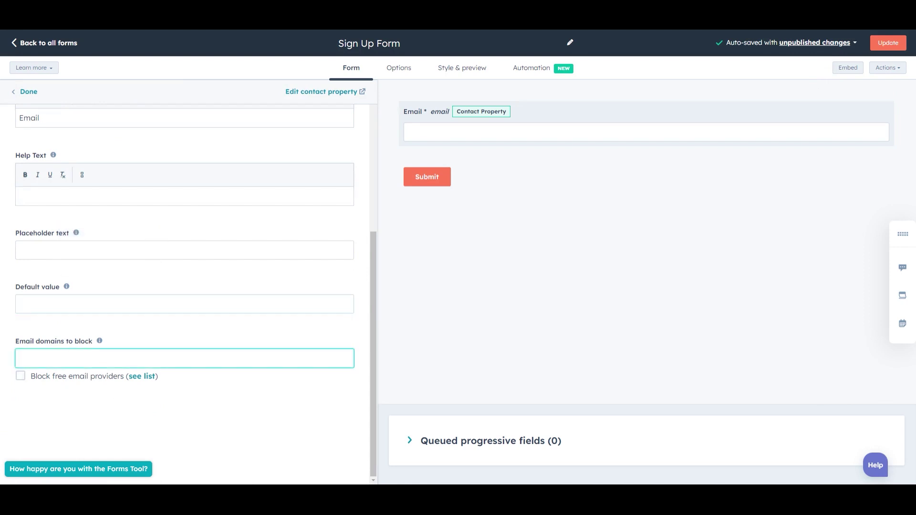
{"action": "left_click", "coordinate": [159, 305]}
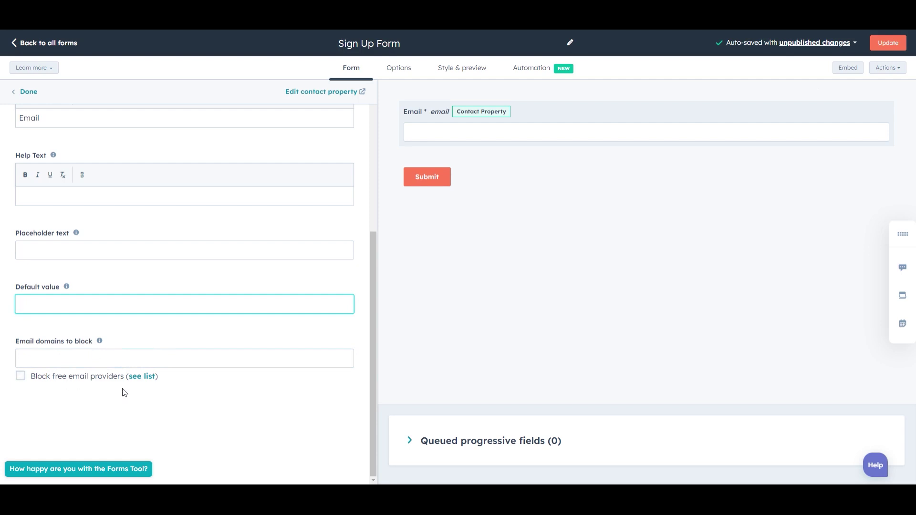
{"action": "left_click", "coordinate": [87, 378]}
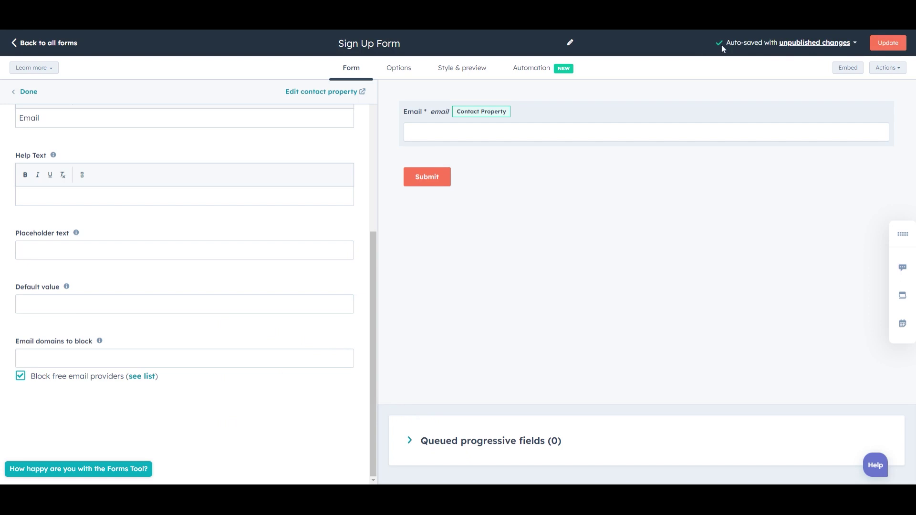
{"action": "left_click", "coordinate": [814, 45]}
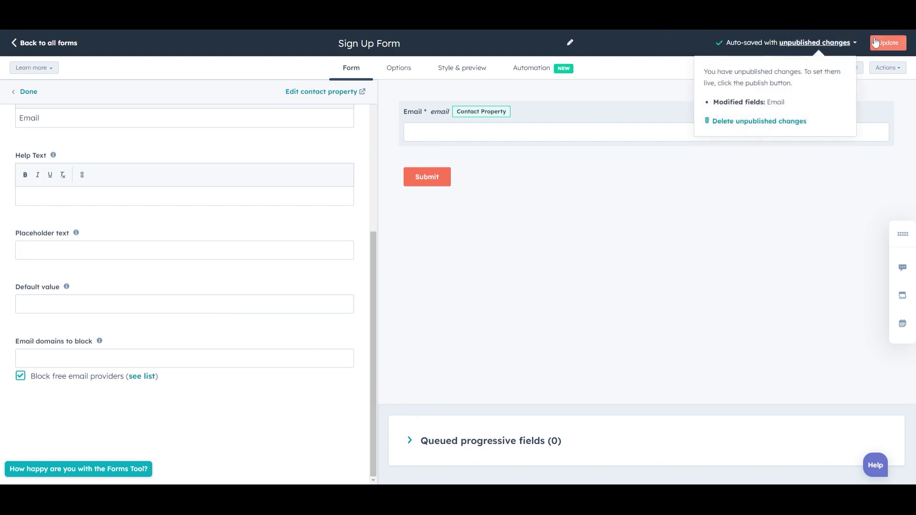
{"action": "left_click", "coordinate": [28, 91]}
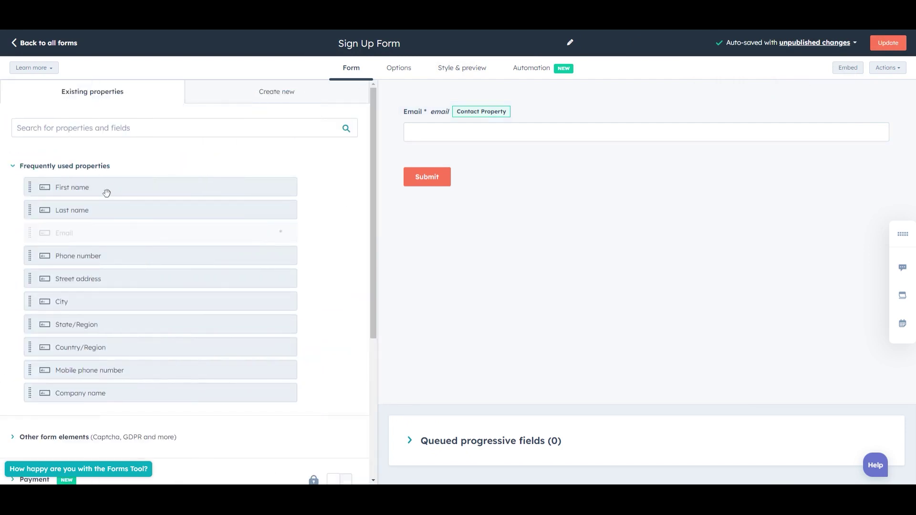
Add First name and Last name above Email, each marked required.
{"action": "left_click_drag", "start_coordinate": [44, 183], "coordinate": [433, 107]}
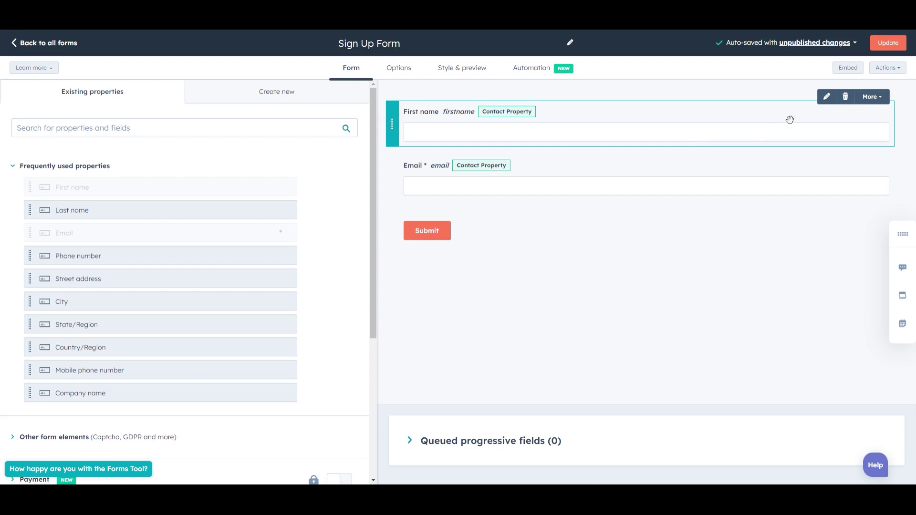
{"action": "left_click", "coordinate": [826, 96]}
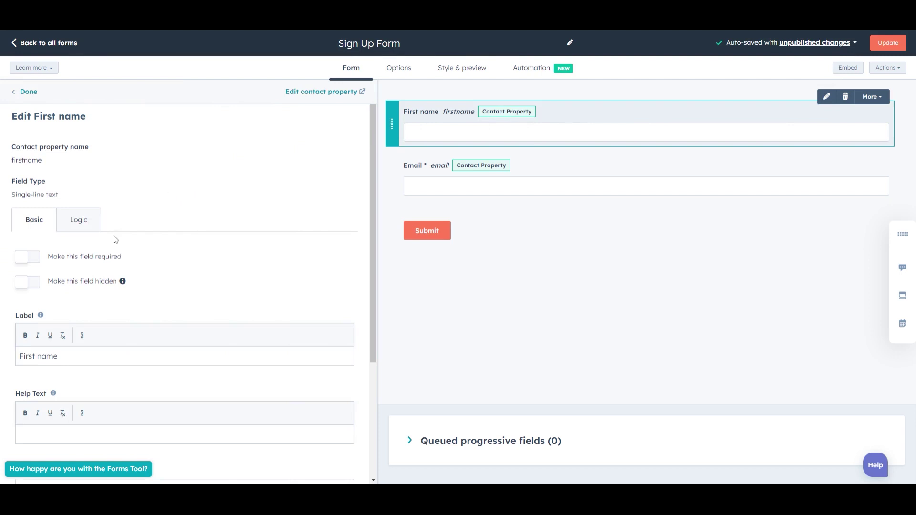
{"action": "scroll", "coordinate": [29, 262], "scroll_direction": "down", "scroll_amount": 1}
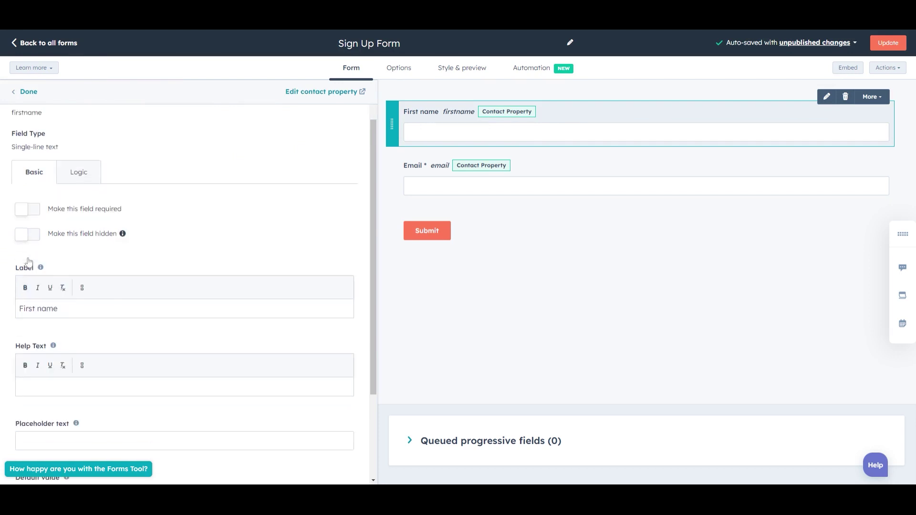
{"action": "left_click", "coordinate": [30, 213]}
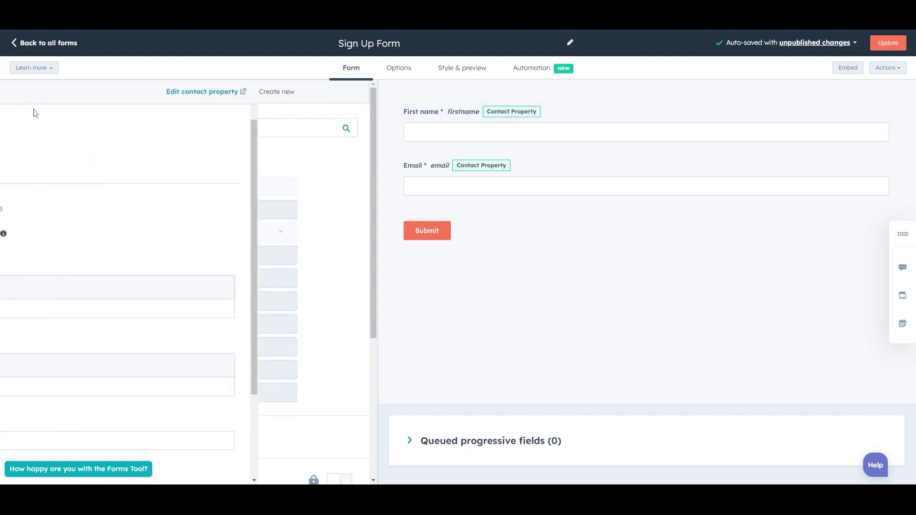
{"action": "left_click_drag", "start_coordinate": [67, 210], "coordinate": [414, 199]}
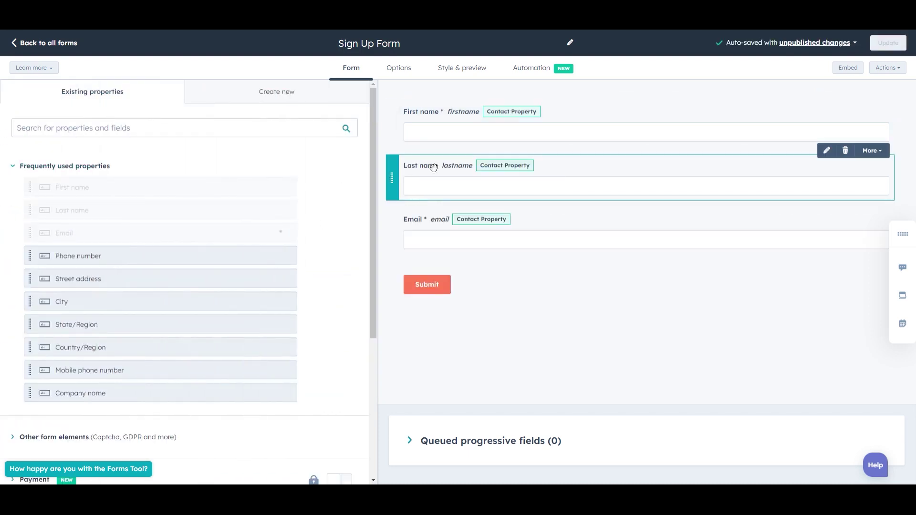
{"action": "left_click", "coordinate": [27, 257]}
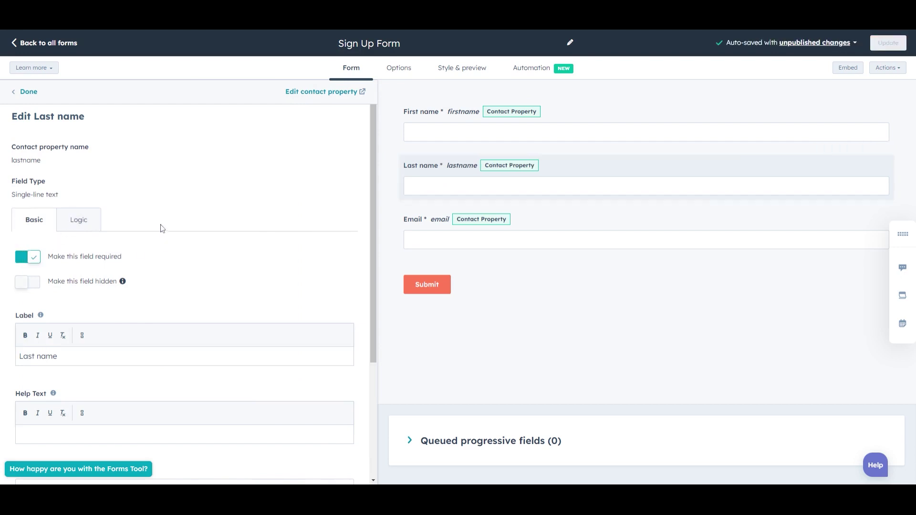
{"action": "left_click", "coordinate": [520, 200]}
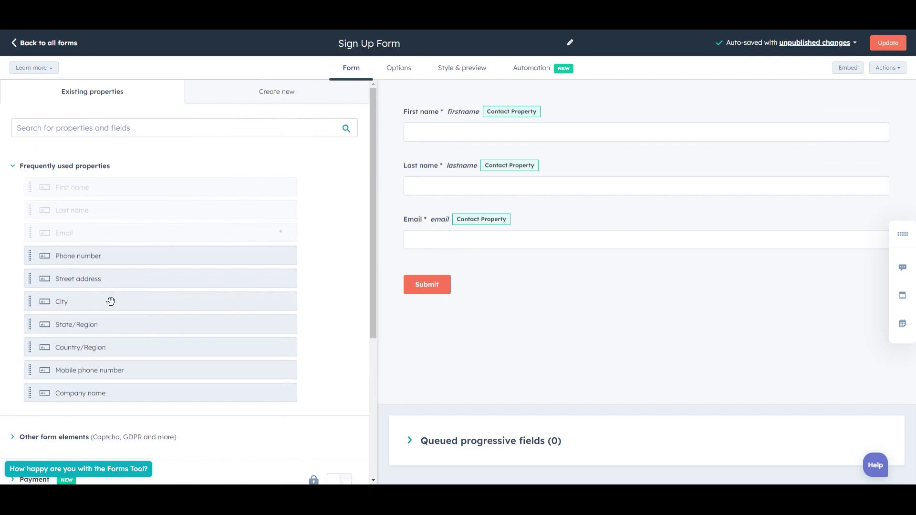
Add a required Phone number field below Email.
{"action": "left_click_drag", "start_coordinate": [102, 262], "coordinate": [468, 284]}
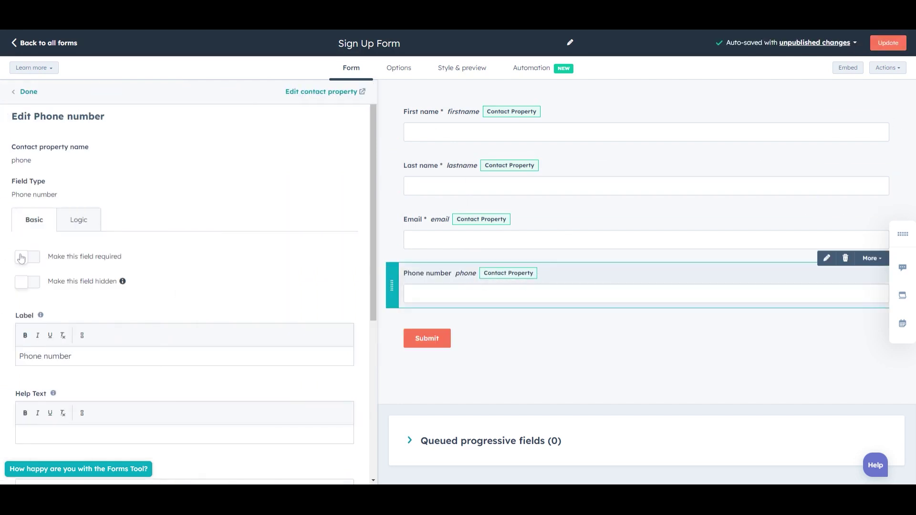
{"action": "left_click", "coordinate": [22, 258]}
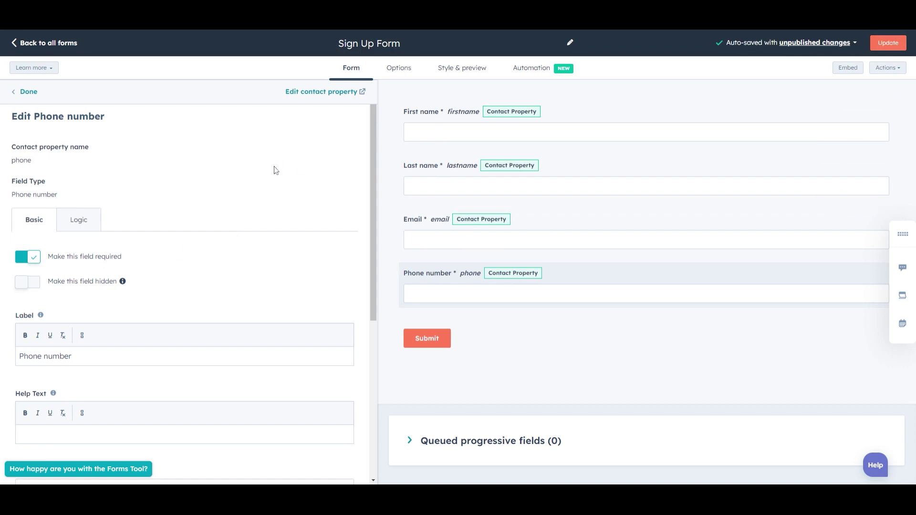
{"action": "left_click", "coordinate": [31, 95]}
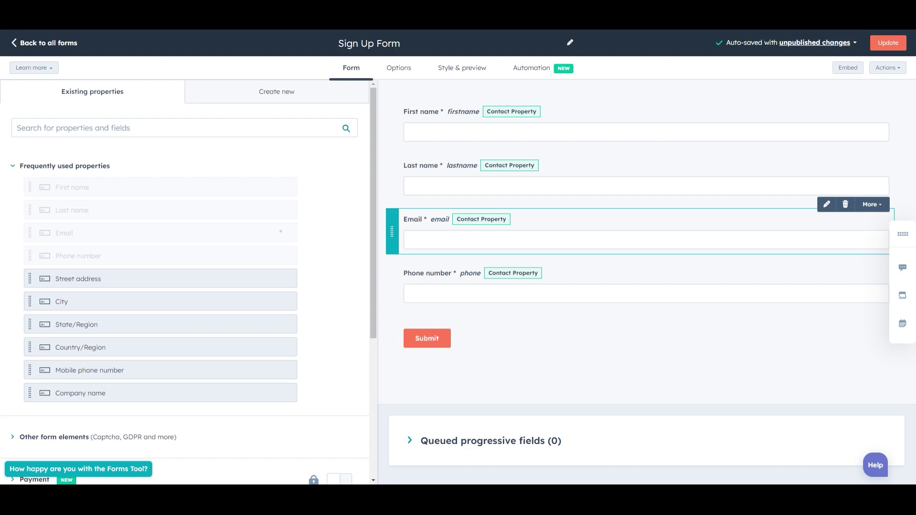
Expand the full contact property list and search it for 'accredi'.
{"action": "scroll", "coordinate": [282, 201], "scroll_direction": "down", "scroll_amount": 2}
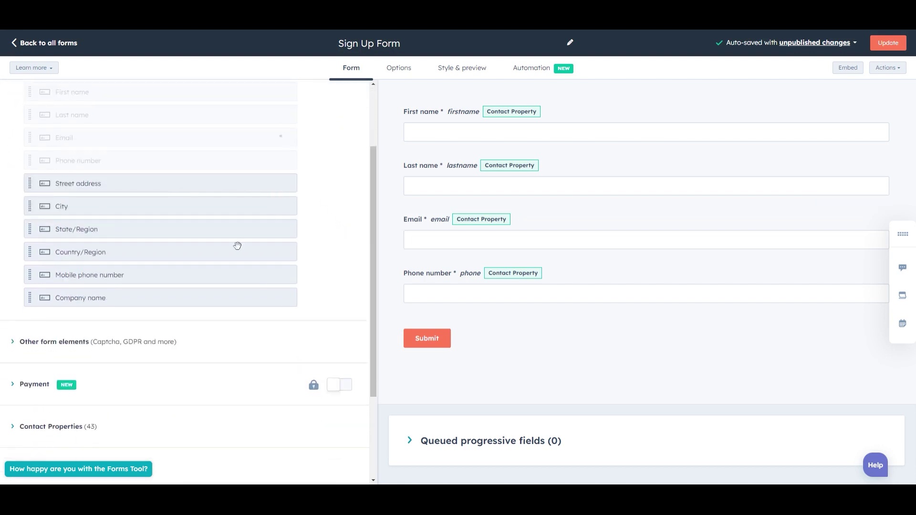
{"action": "left_click", "coordinate": [72, 427]}
{"action": "scroll", "coordinate": [144, 372], "scroll_direction": "down", "scroll_amount": 2}
{"action": "scroll", "coordinate": [143, 374], "scroll_direction": "down", "scroll_amount": 3}
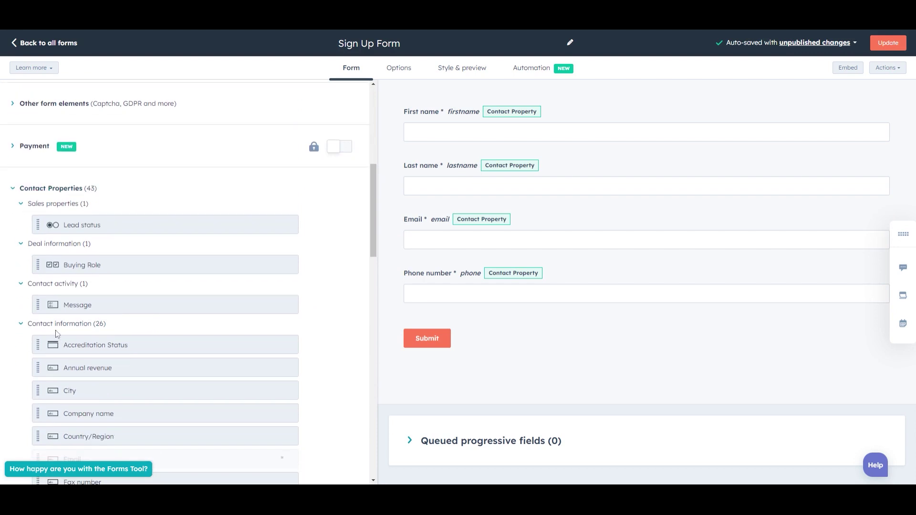
{"action": "scroll", "coordinate": [56, 331], "scroll_direction": "down", "scroll_amount": 1}
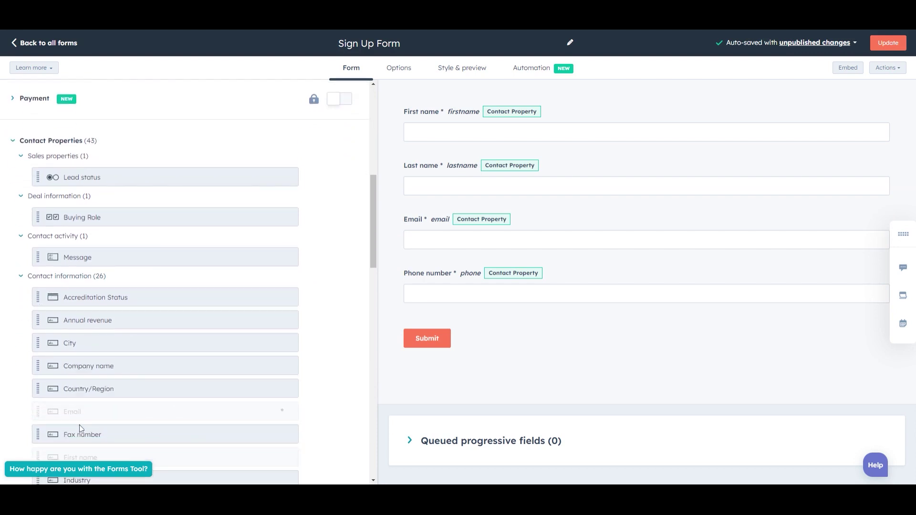
{"action": "scroll", "coordinate": [90, 343], "scroll_direction": "up", "scroll_amount": 7}
{"action": "left_click", "coordinate": [48, 127]}
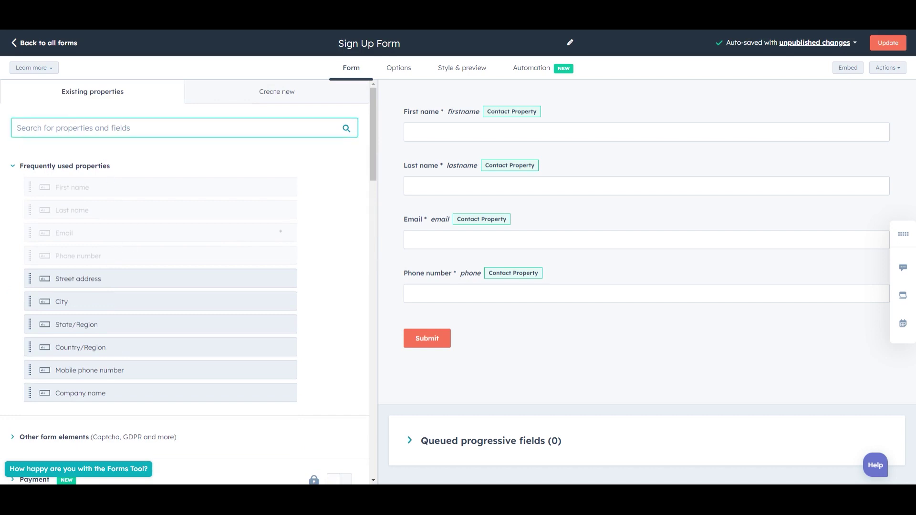
{"action": "type", "text": "ac"}
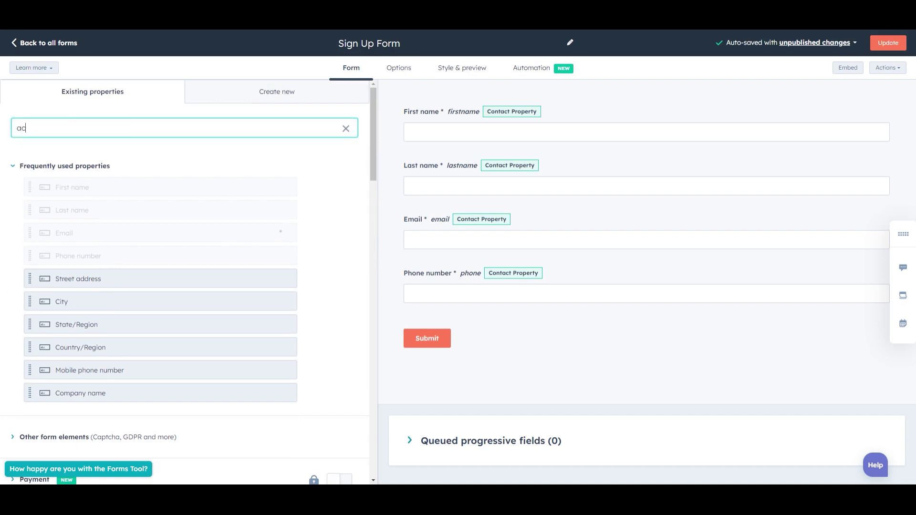
{"action": "type", "text": "credi"}
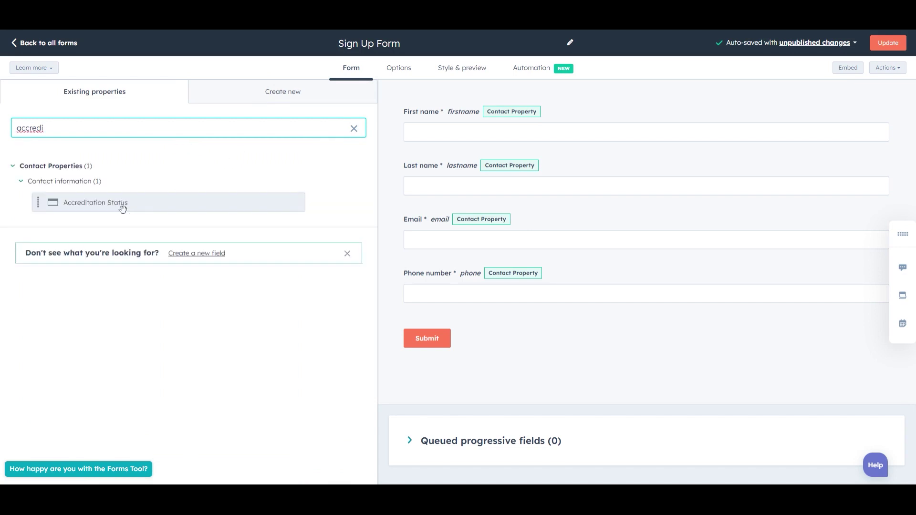
Place Accreditation Status below Phone number as a required field and clear the search.
{"action": "left_click_drag", "start_coordinate": [113, 205], "coordinate": [422, 311]}
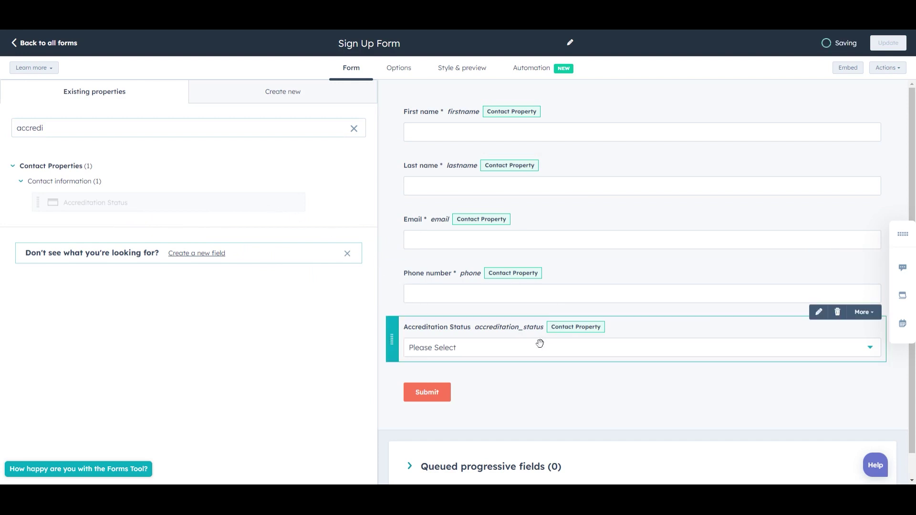
{"action": "left_click", "coordinate": [540, 343]}
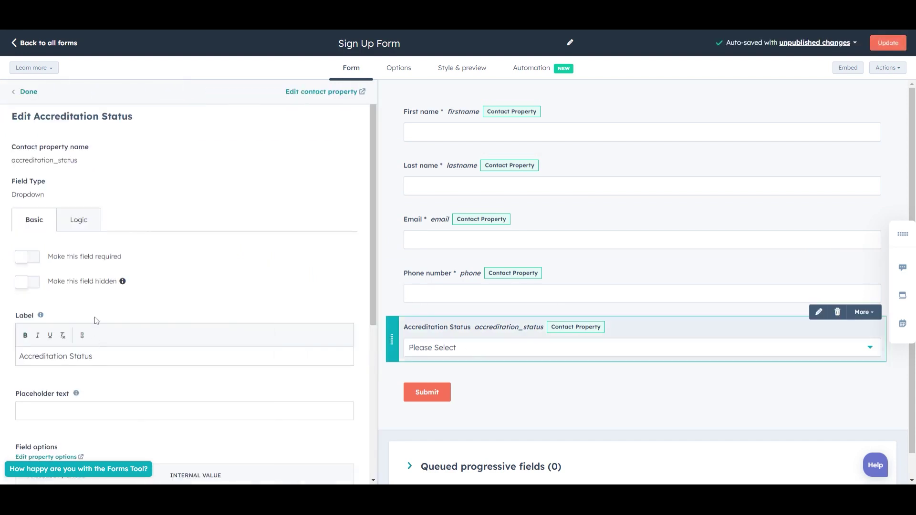
{"action": "left_click", "coordinate": [48, 260]}
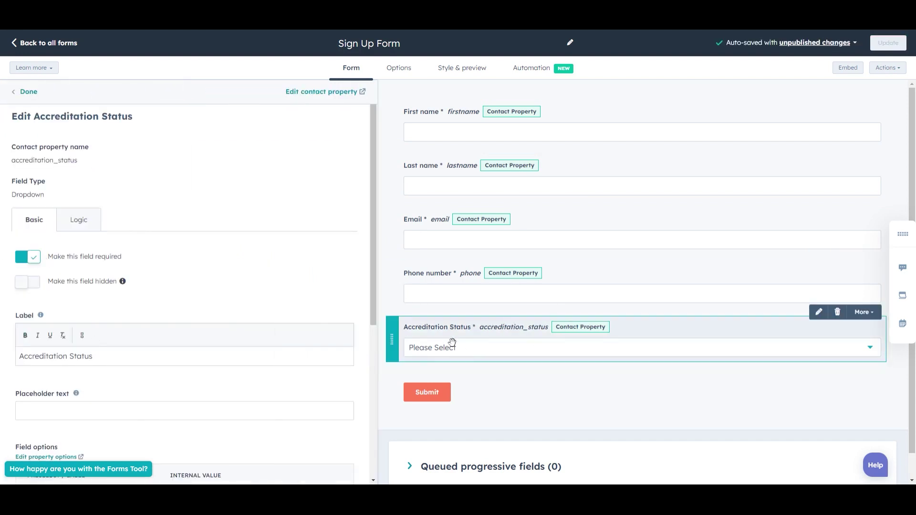
{"action": "left_click", "coordinate": [31, 93]}
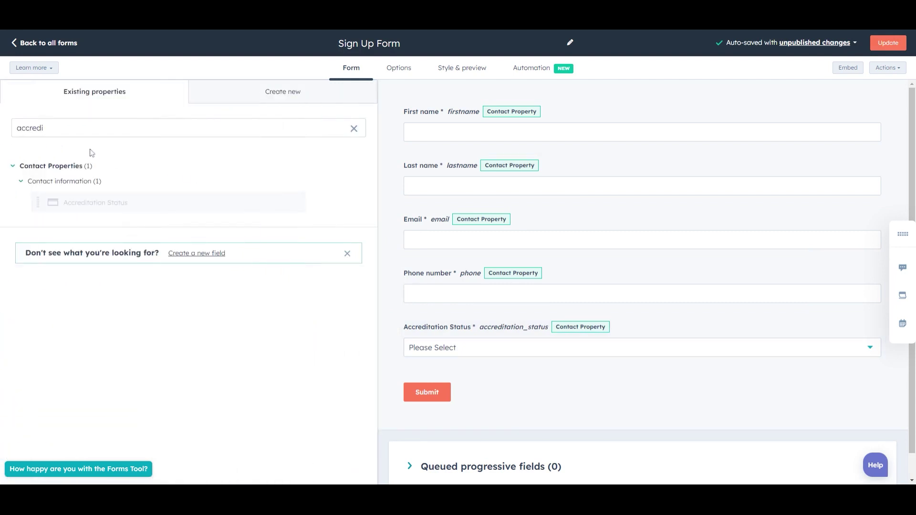
{"action": "left_click", "coordinate": [353, 129]}
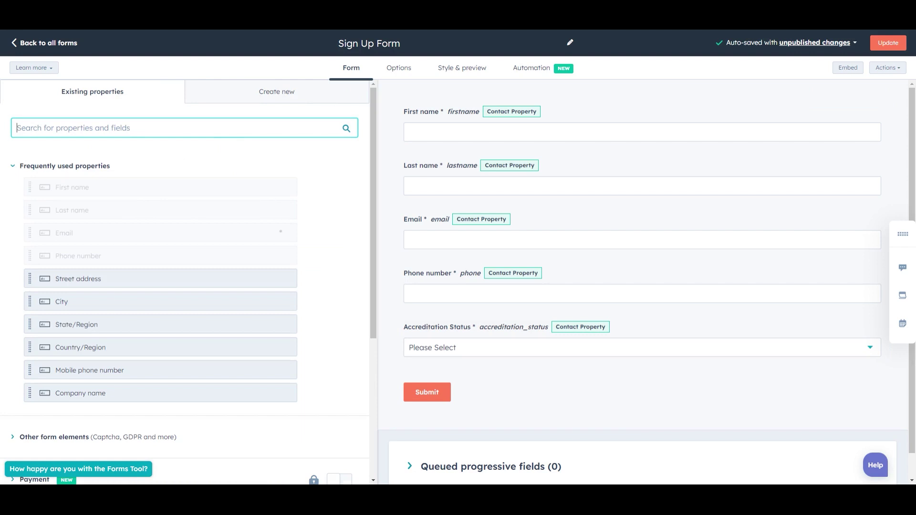
Search 'inves' and add Investment Amount and Timeline to Invest below Accreditation Status.
{"action": "type", "text": "investm"}
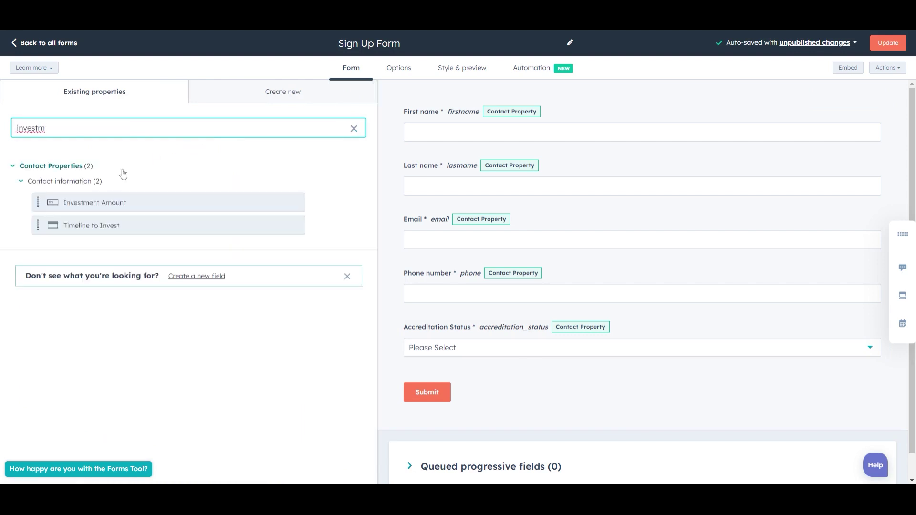
{"action": "left_click_drag", "start_coordinate": [92, 200], "coordinate": [530, 377]}
{"action": "left_click_drag", "start_coordinate": [79, 231], "coordinate": [569, 411]}
Mark both Investment Amount and Timeline to Invest as required fields.
{"action": "scroll", "coordinate": [519, 360], "scroll_direction": "down", "scroll_amount": 1}
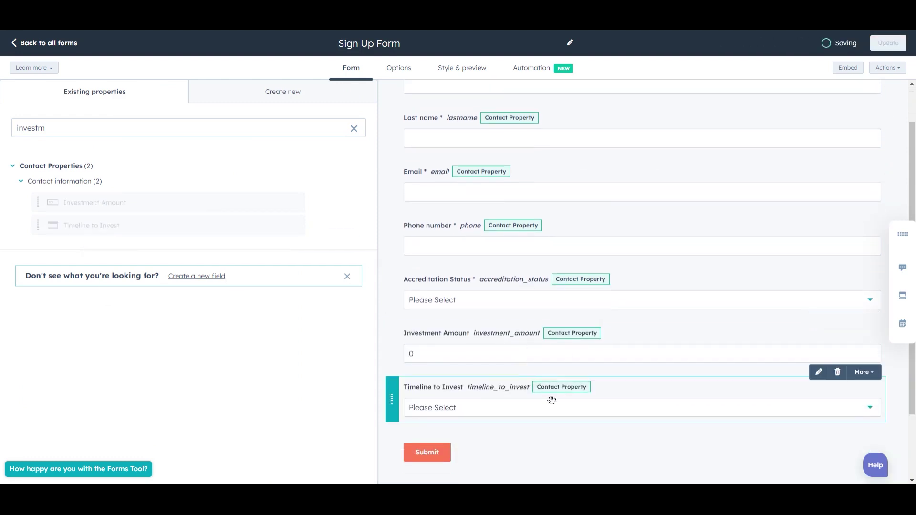
{"action": "left_click", "coordinate": [480, 346]}
{"action": "left_click", "coordinate": [27, 257]}
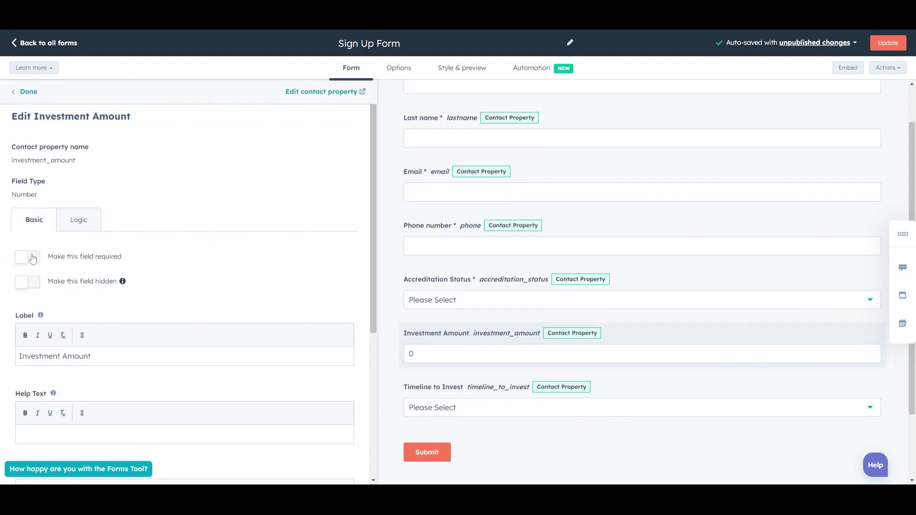
{"action": "left_click", "coordinate": [527, 407]}
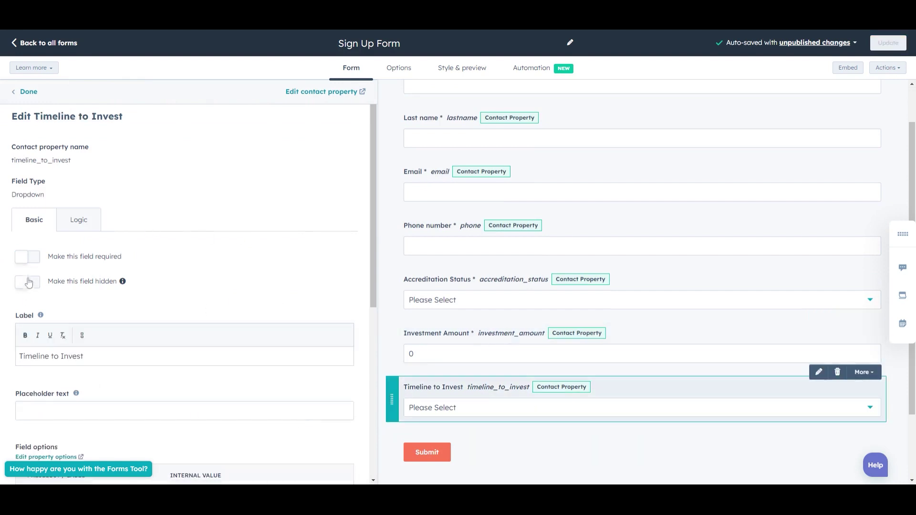
{"action": "left_click", "coordinate": [28, 258]}
{"action": "scroll", "coordinate": [183, 292], "scroll_direction": "down", "scroll_amount": 2}
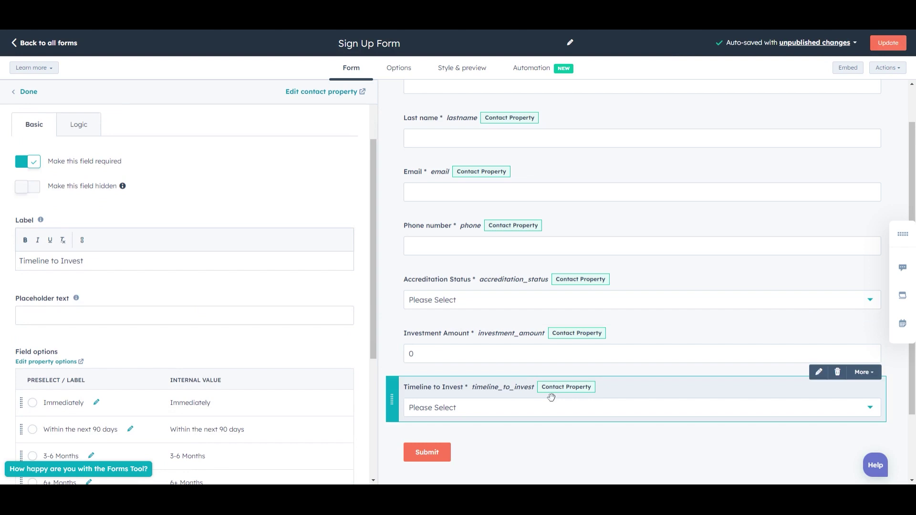
{"action": "left_click", "coordinate": [15, 95]}
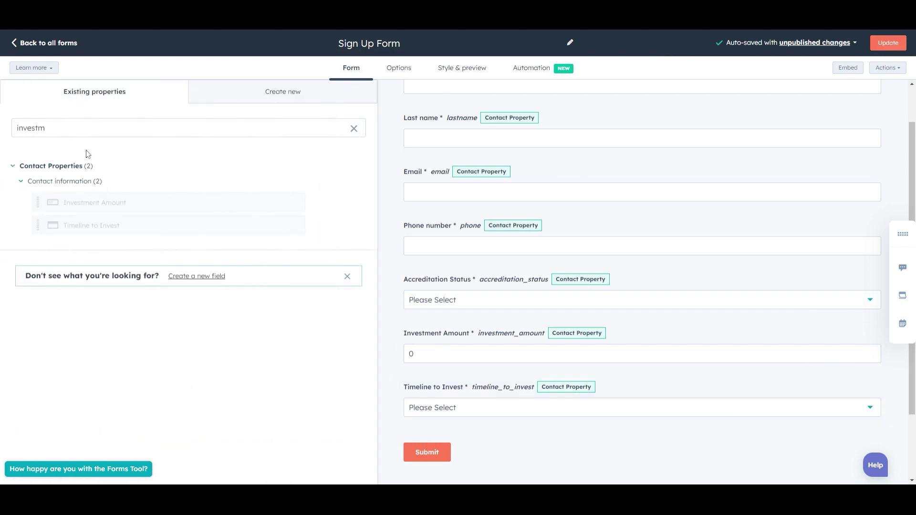
Add the Message property below Timeline to Invest, labelled 'Anything else you’d like to share'.
{"action": "key", "text": "ctrl+a"}
{"action": "type", "text": "message"}
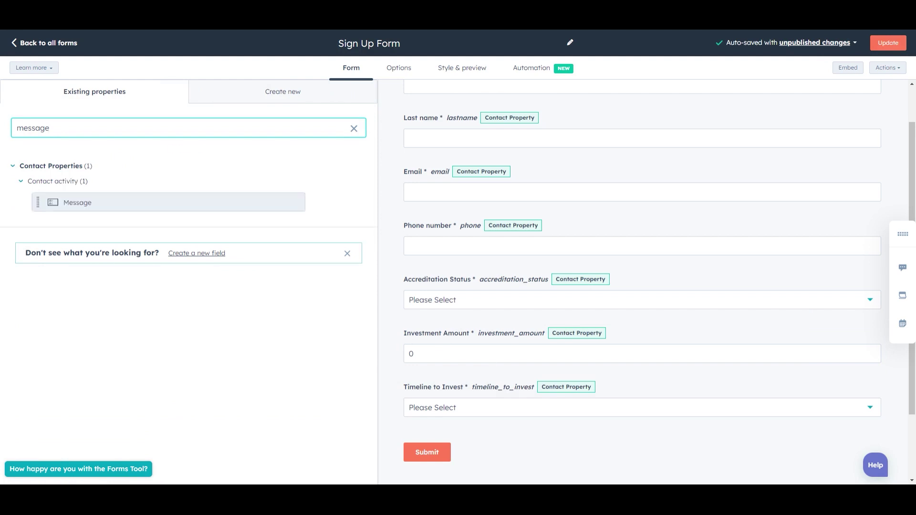
{"action": "left_click_drag", "start_coordinate": [96, 205], "coordinate": [554, 430]}
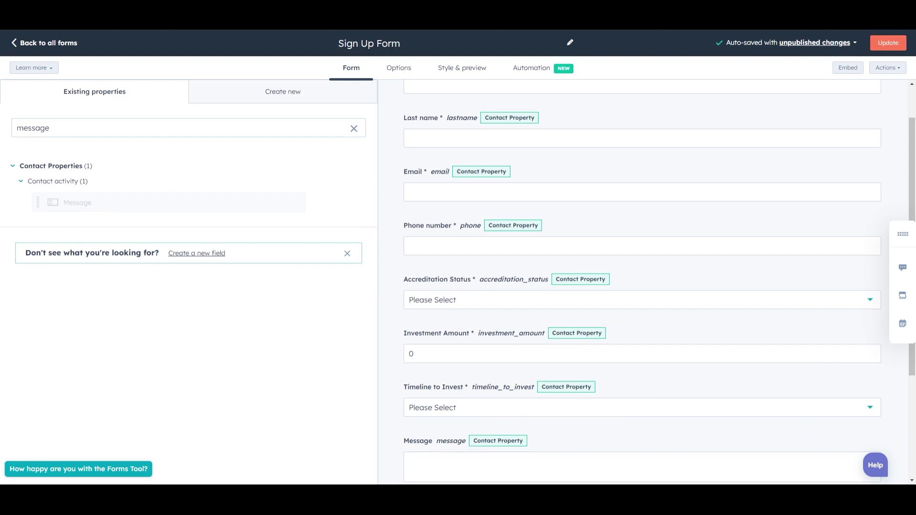
{"action": "left_click", "coordinate": [476, 458]}
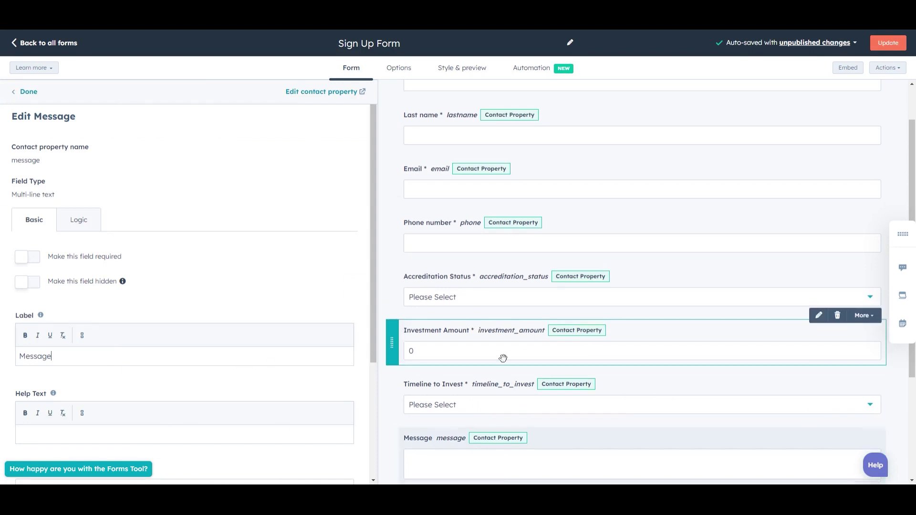
{"action": "scroll", "coordinate": [445, 411], "scroll_direction": "down", "scroll_amount": 1}
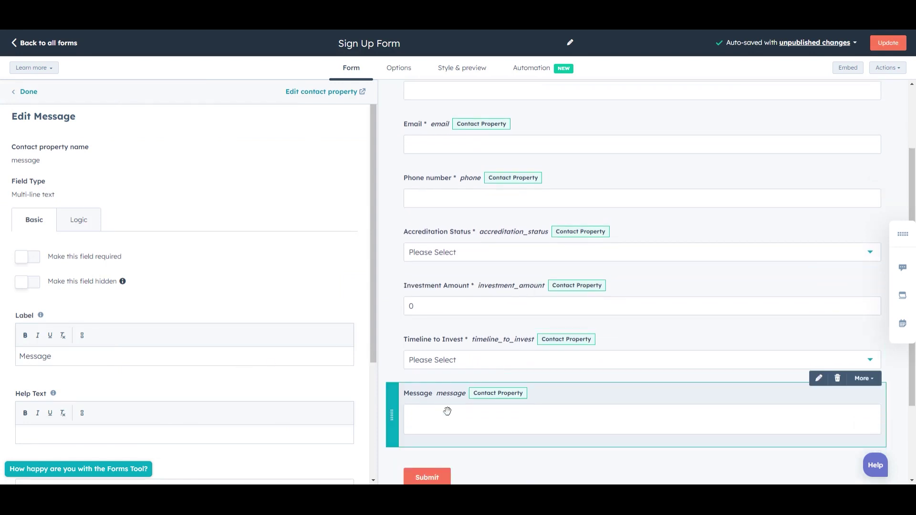
{"action": "double_click", "coordinate": [37, 356]}
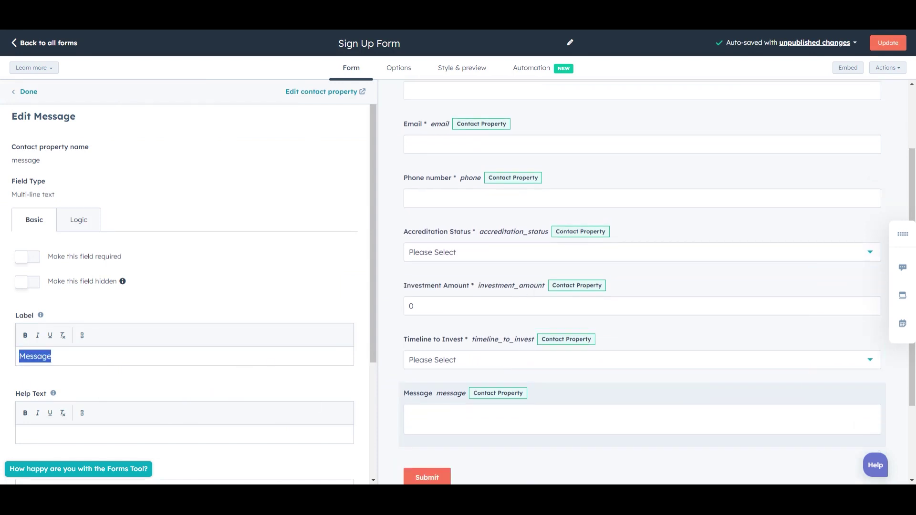
{"action": "type", "text": "Anything else you’d like to share"}
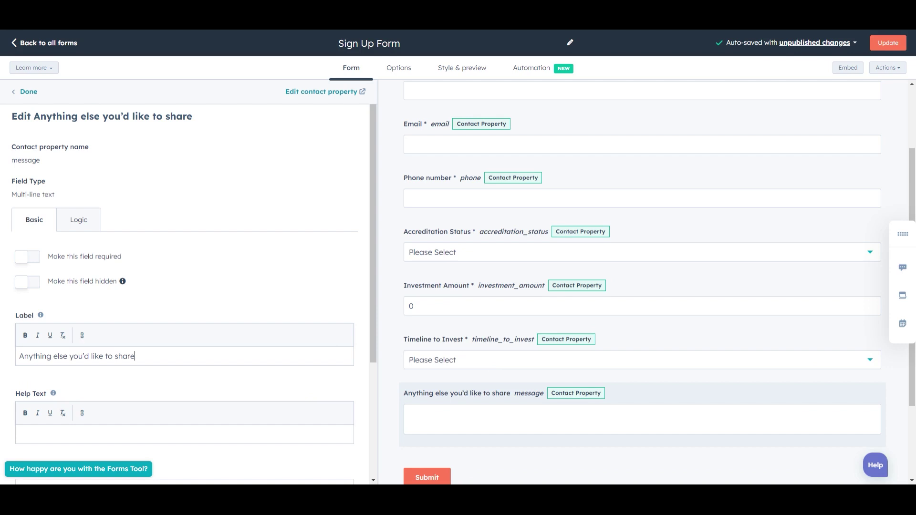
{"action": "left_click", "coordinate": [34, 93]}
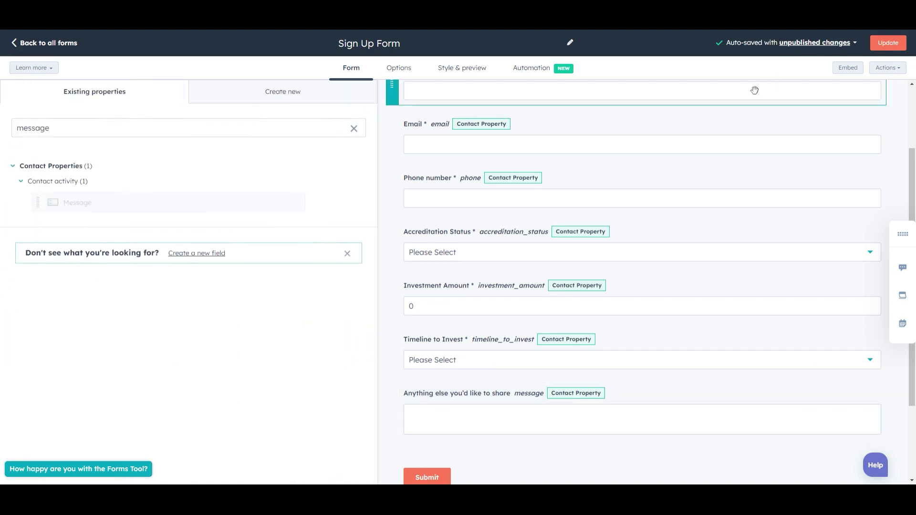
Publish the updated Sign Up Form and copy its hsforms.com share link.
{"action": "left_click", "coordinate": [885, 43]}
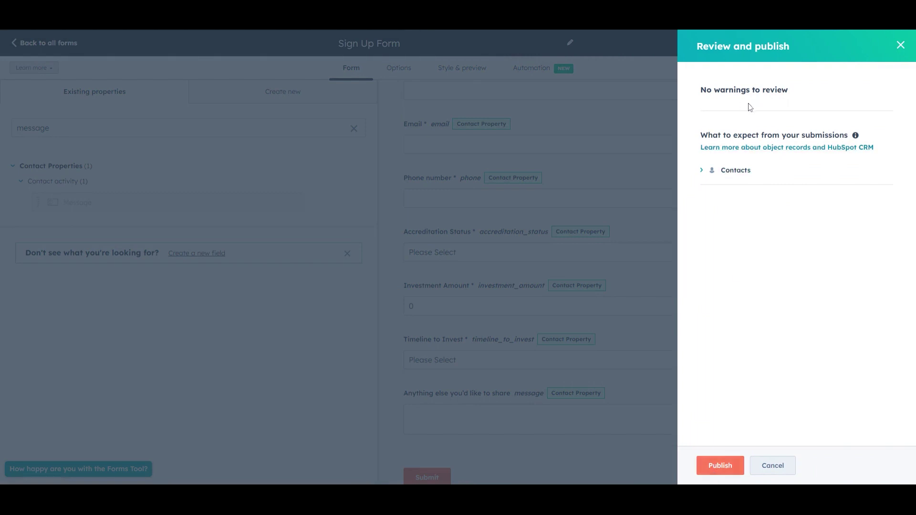
{"action": "left_click", "coordinate": [721, 465]}
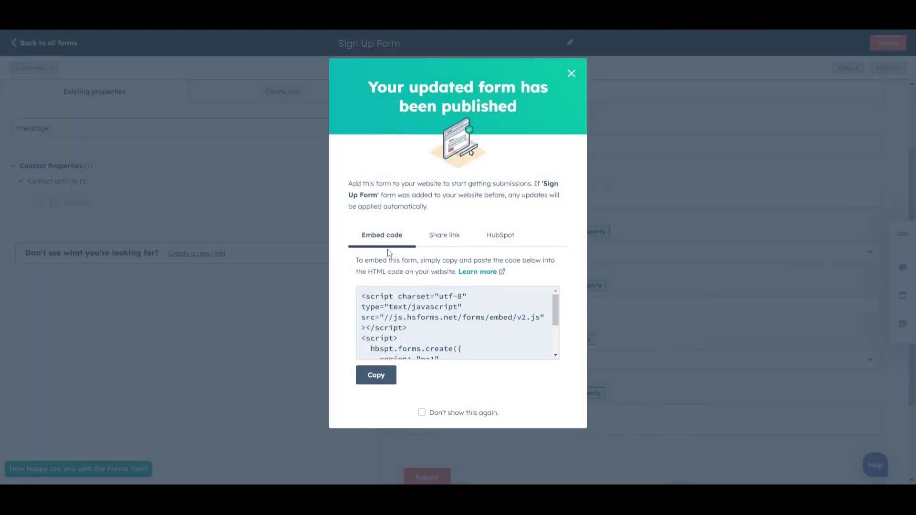
{"action": "scroll", "coordinate": [429, 334], "scroll_direction": "down", "scroll_amount": 3}
{"action": "scroll", "coordinate": [430, 334], "scroll_direction": "up", "scroll_amount": 2}
{"action": "scroll", "coordinate": [430, 334], "scroll_direction": "down", "scroll_amount": 2}
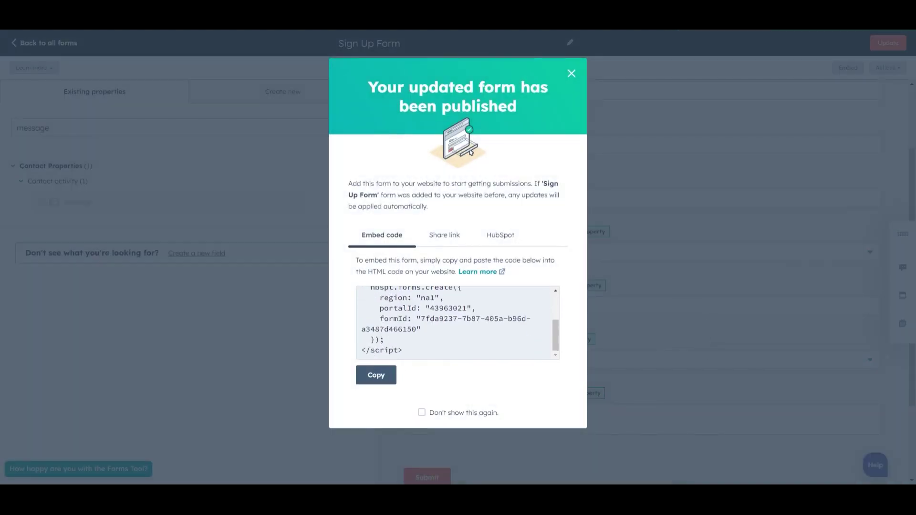
{"action": "left_click", "coordinate": [437, 239]}
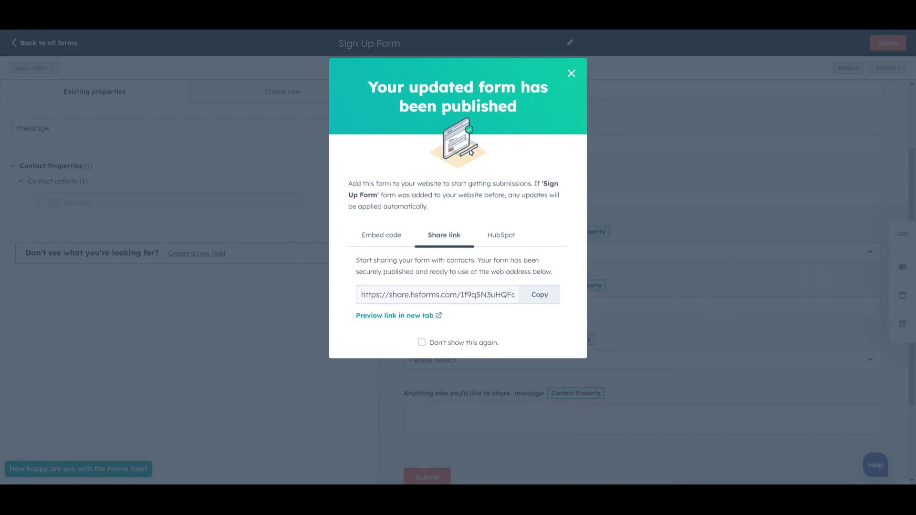
{"action": "left_click", "coordinate": [542, 295]}
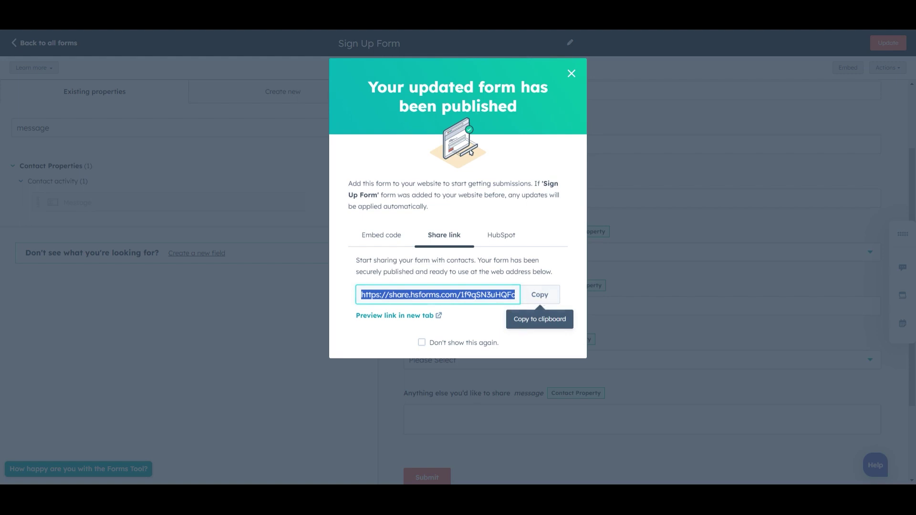
Dismiss the published confirmation and review the Sign Up Form's submission options.
{"action": "left_click", "coordinate": [572, 74]}
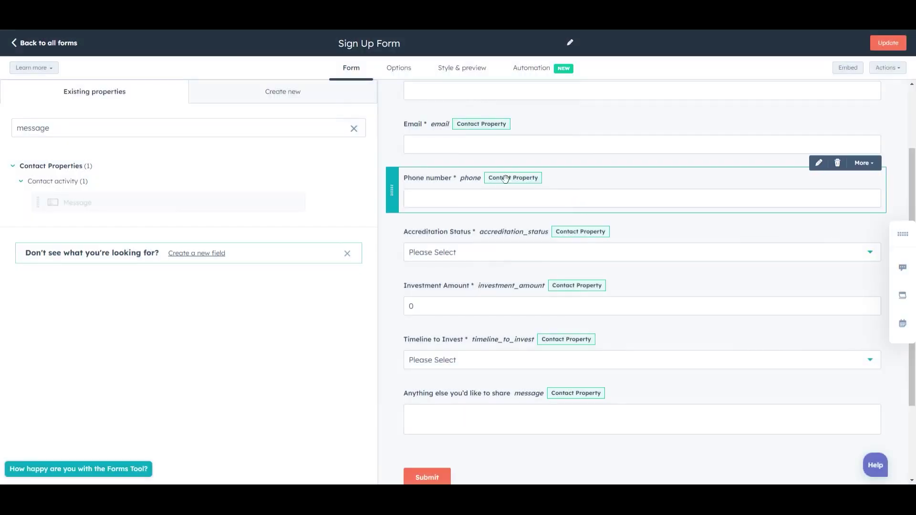
{"action": "left_click", "coordinate": [397, 69]}
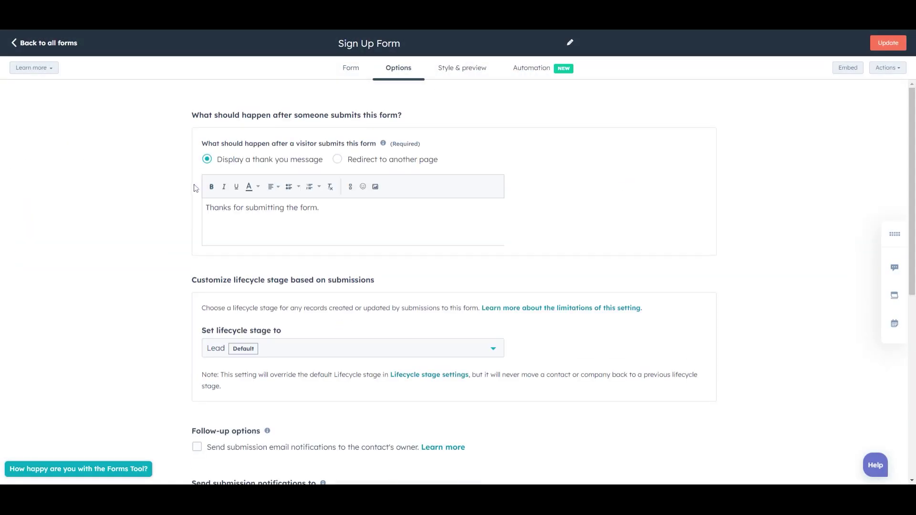
{"action": "scroll", "coordinate": [286, 215], "scroll_direction": "down", "scroll_amount": 4}
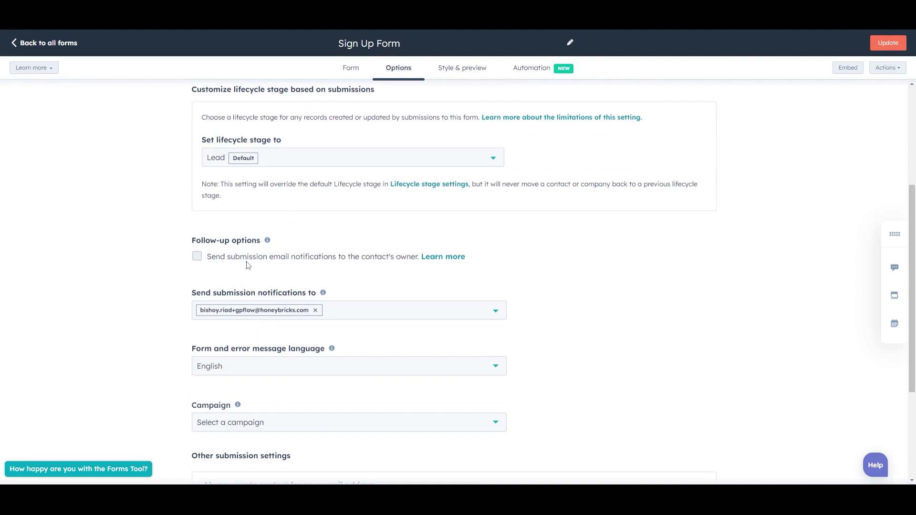
{"action": "scroll", "coordinate": [379, 395], "scroll_direction": "down", "scroll_amount": 3}
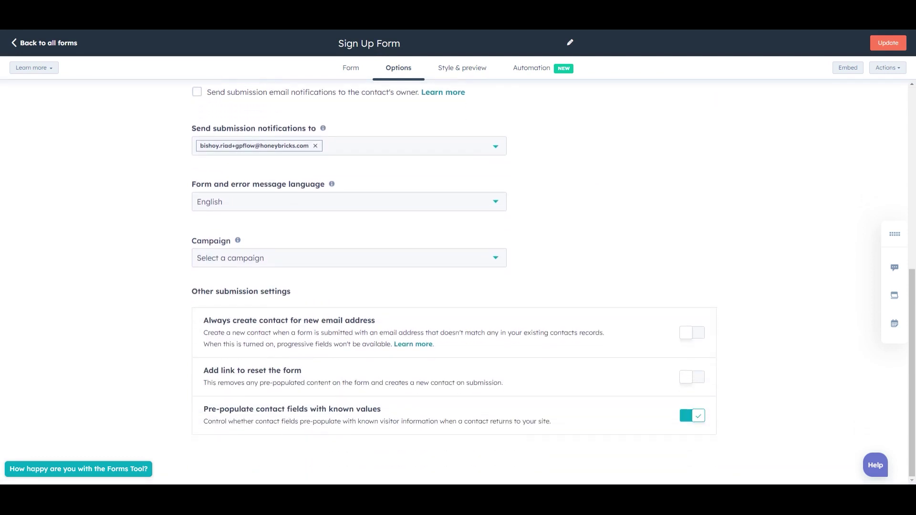
{"action": "left_click_drag", "start_coordinate": [204, 406], "coordinate": [492, 423]}
{"action": "left_click", "coordinate": [526, 428]}
Review the form's Style & preview, then move on to its Automation page.
{"action": "left_click", "coordinate": [445, 73]}
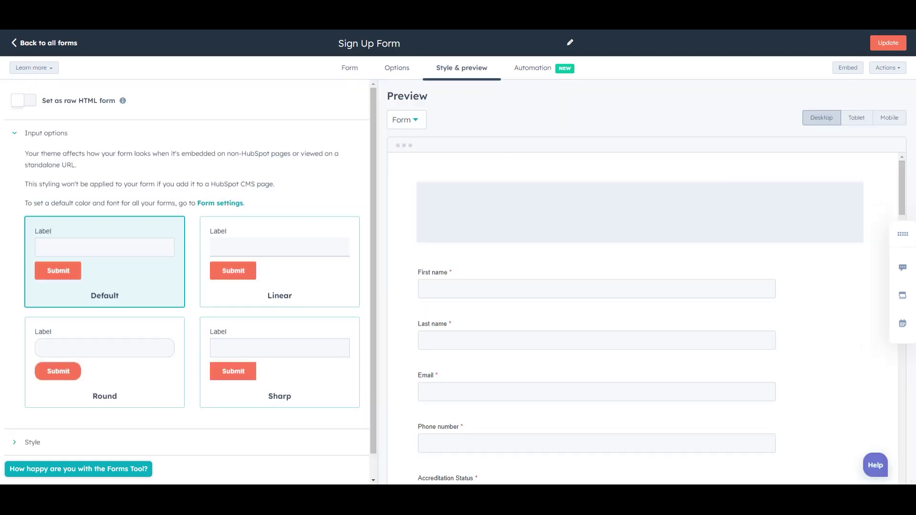
{"action": "scroll", "coordinate": [307, 163], "scroll_direction": "down", "scroll_amount": 1}
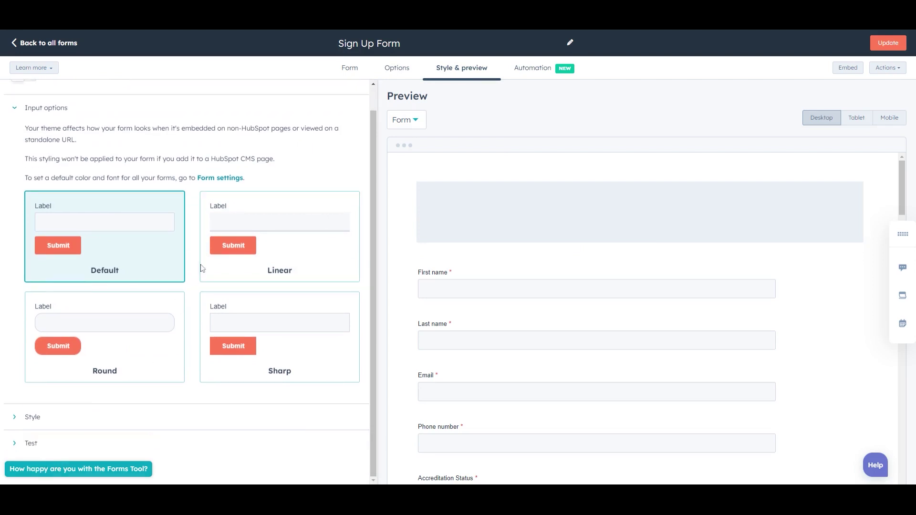
{"action": "left_click", "coordinate": [542, 72]}
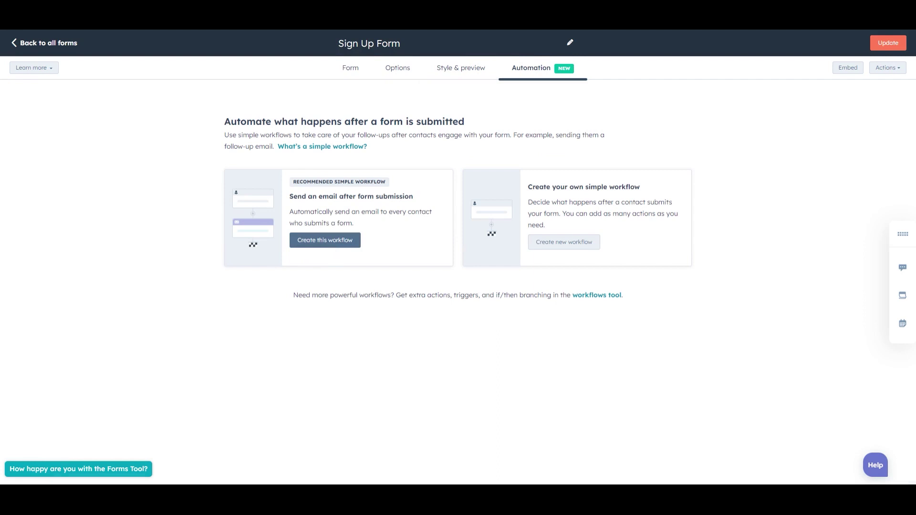
Create the recommended follow-up email workflow for submissions and republish the Sign Up Form.
{"action": "left_click", "coordinate": [333, 246]}
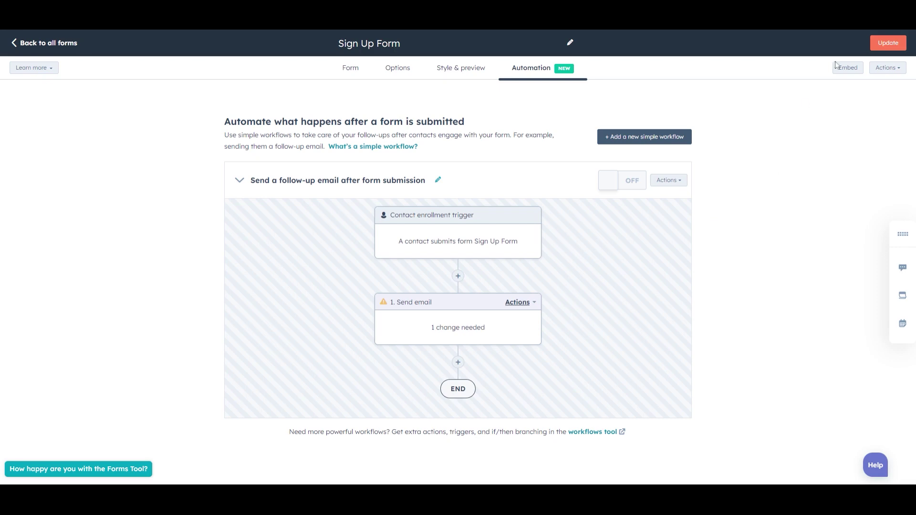
{"action": "left_click", "coordinate": [882, 44]}
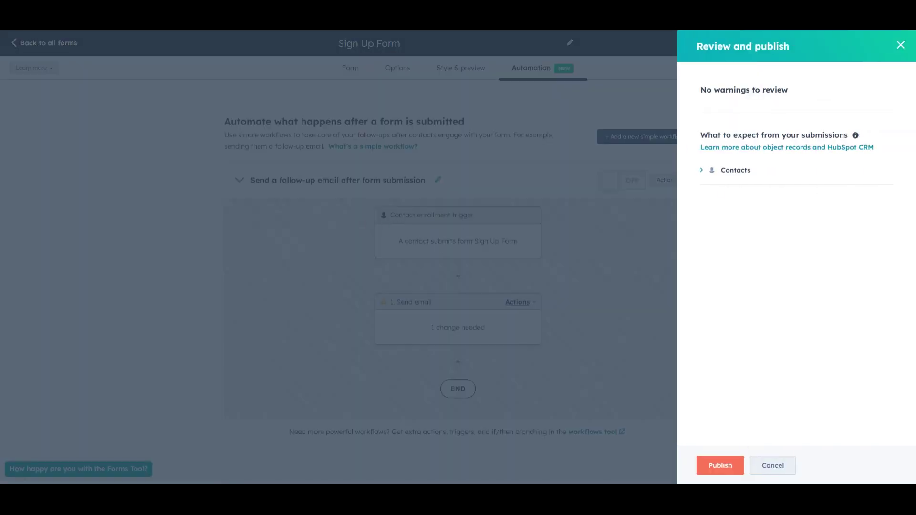
{"action": "left_click", "coordinate": [714, 466]}
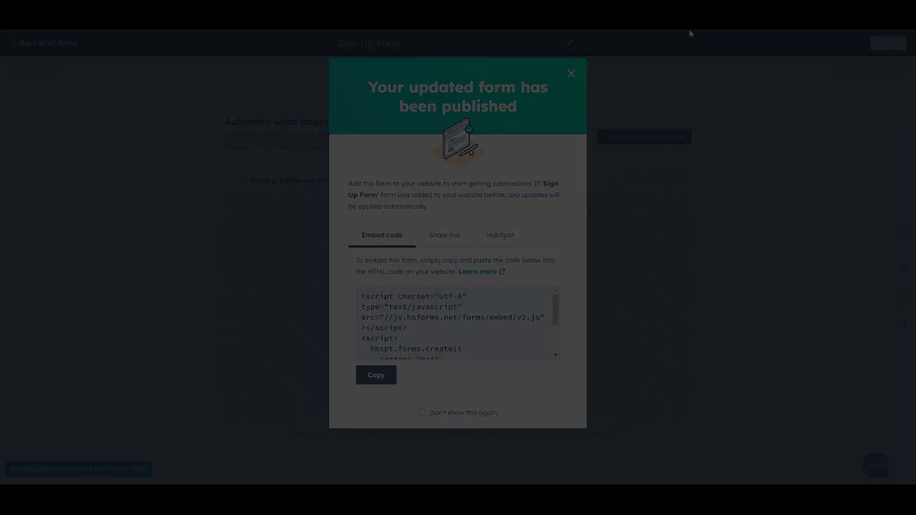